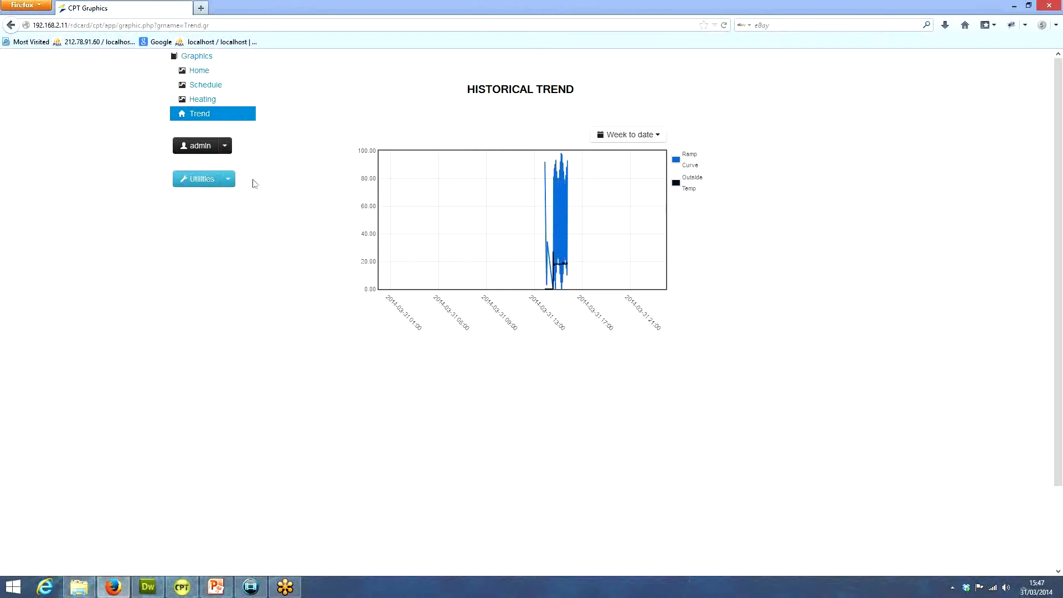
View the historical trend chart for the Yesterday period, and then for the Today period
click(660, 137)
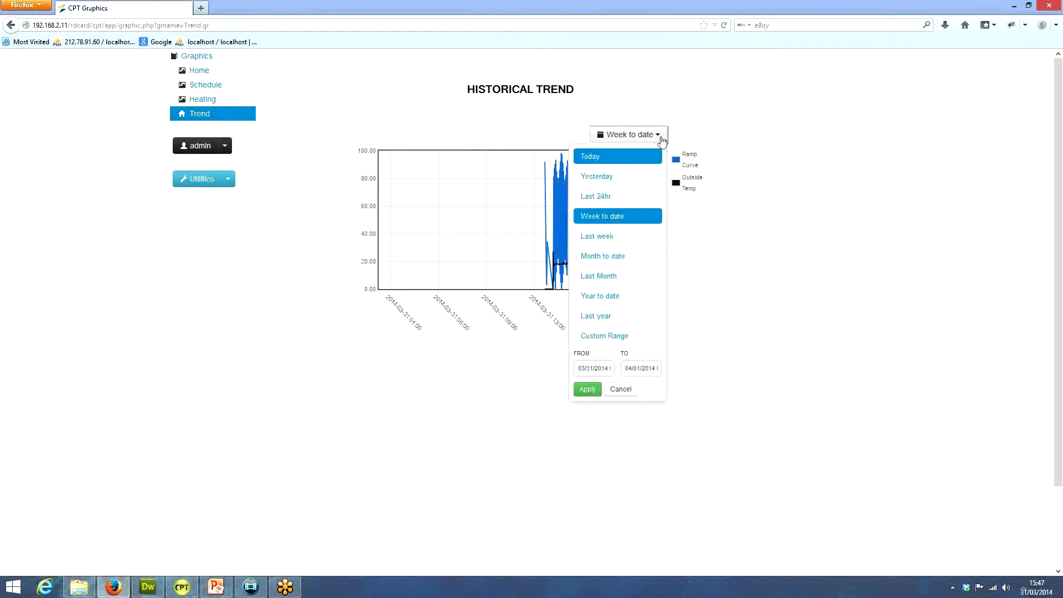
click(626, 176)
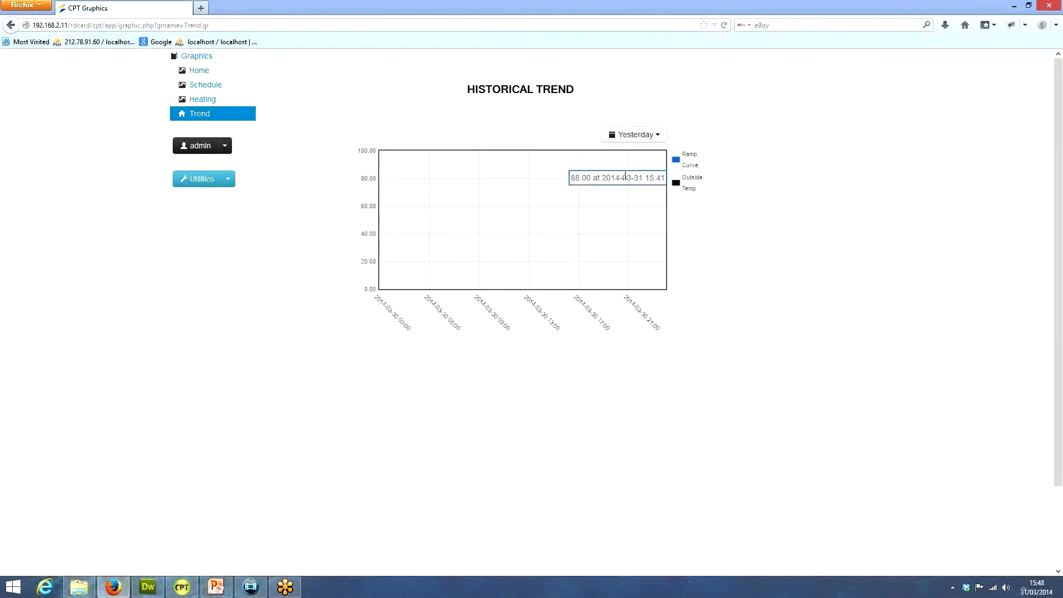
click(647, 139)
click(616, 157)
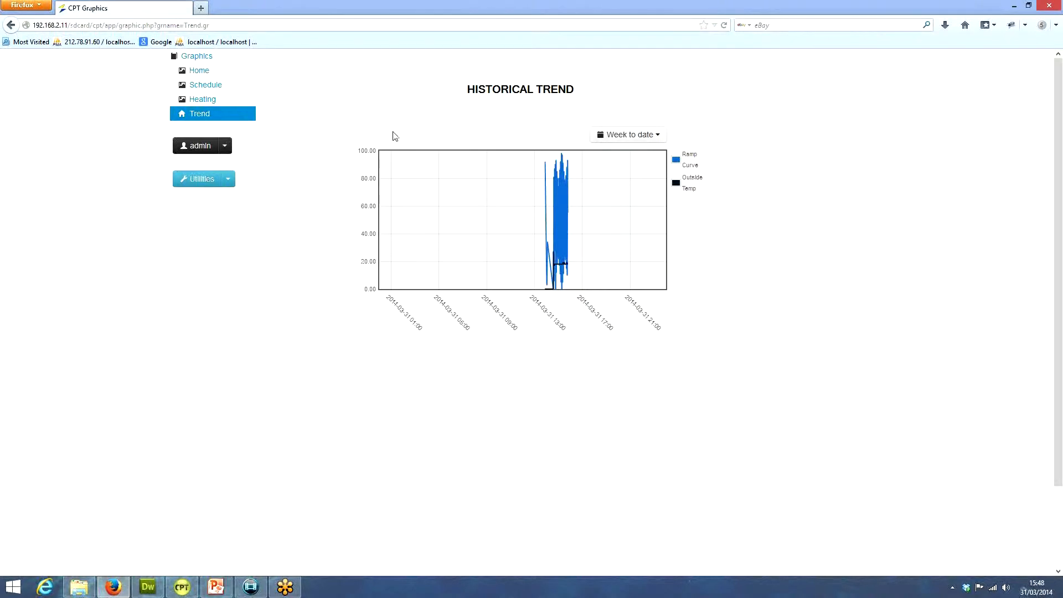
Switch to CPT Tools and connect to the Sedona controller at 192.168.2.11 over Sox, port 1876
drag(412, 6, 399, 52)
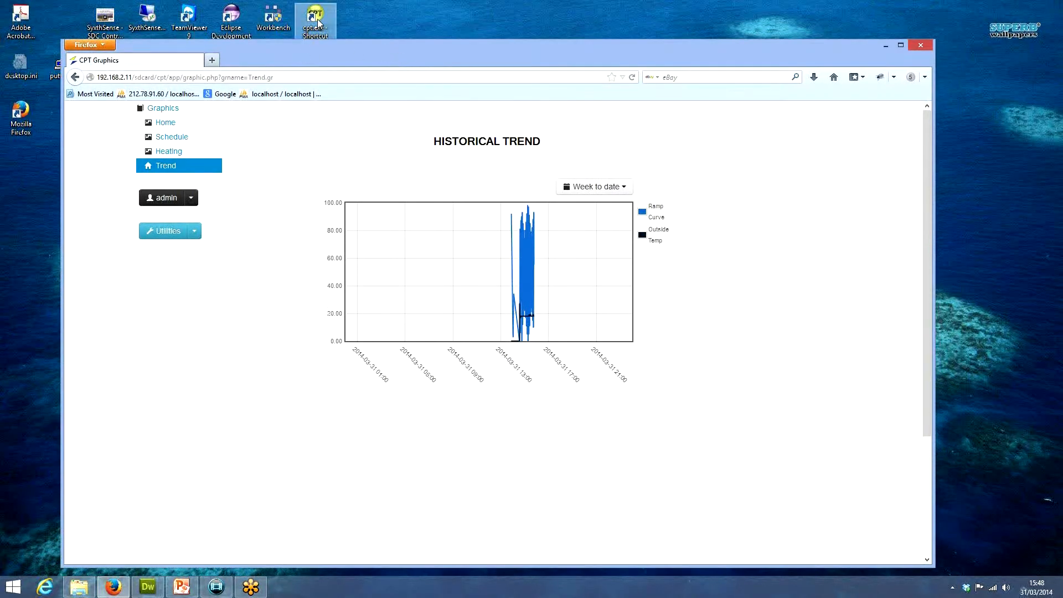
double_click(316, 18)
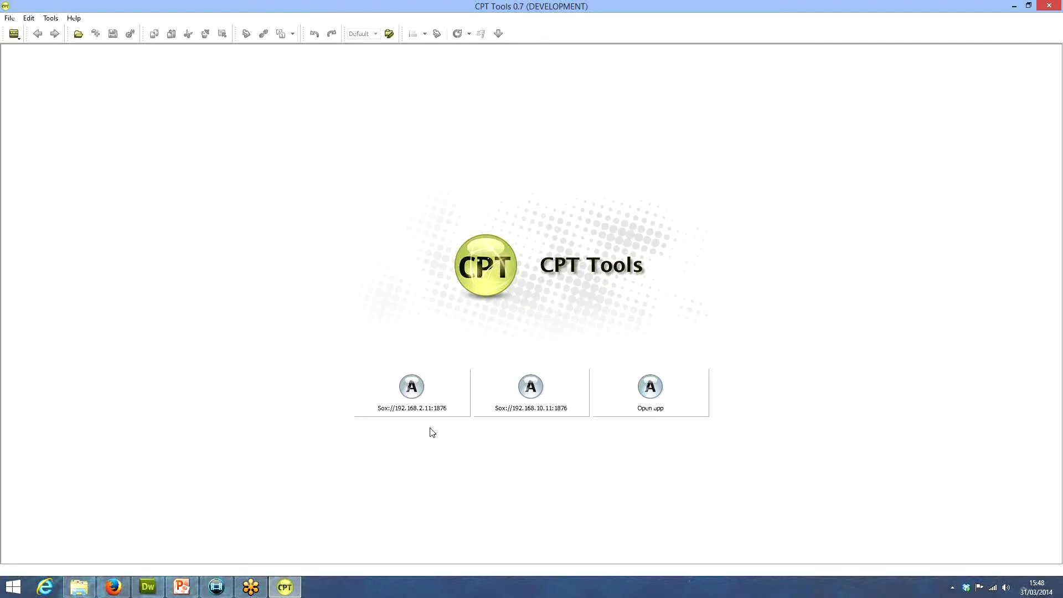
click(419, 398)
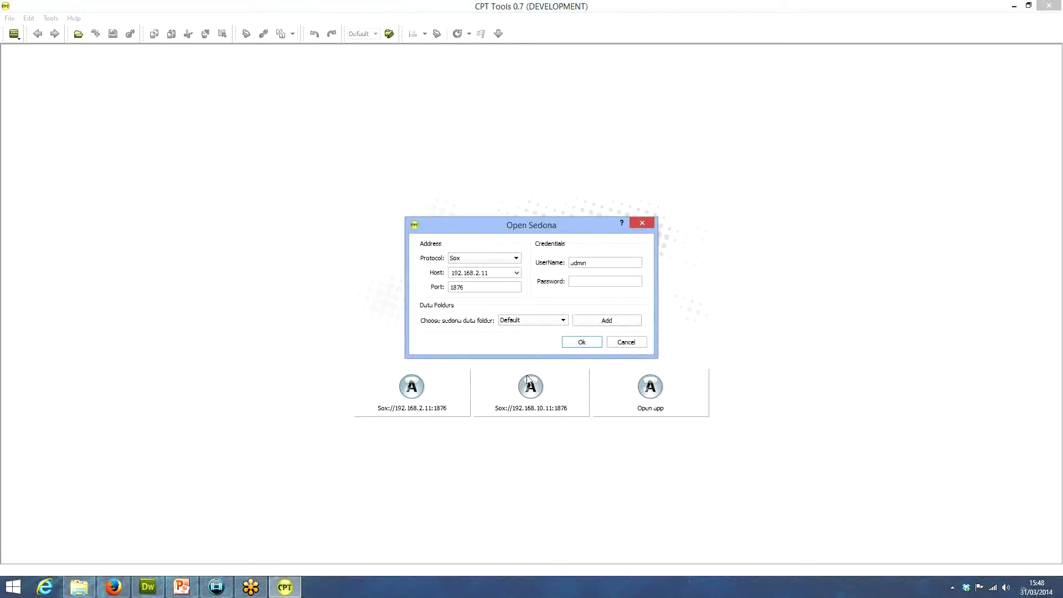
click(580, 341)
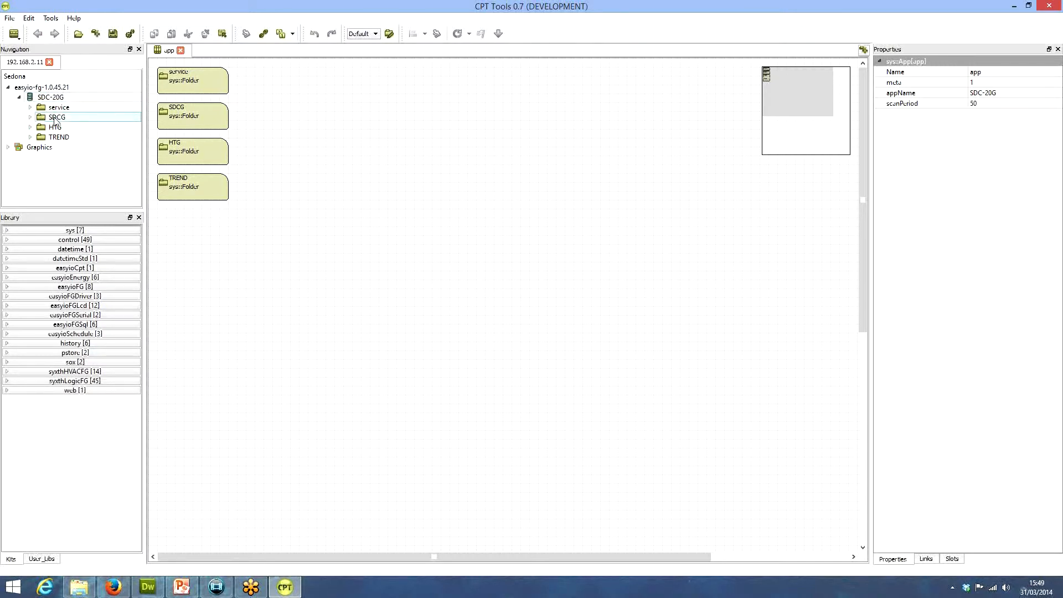
Open the Trend graphic and delete its historical chart, leaving the HISTORICAL TREND title in place
click(9, 148)
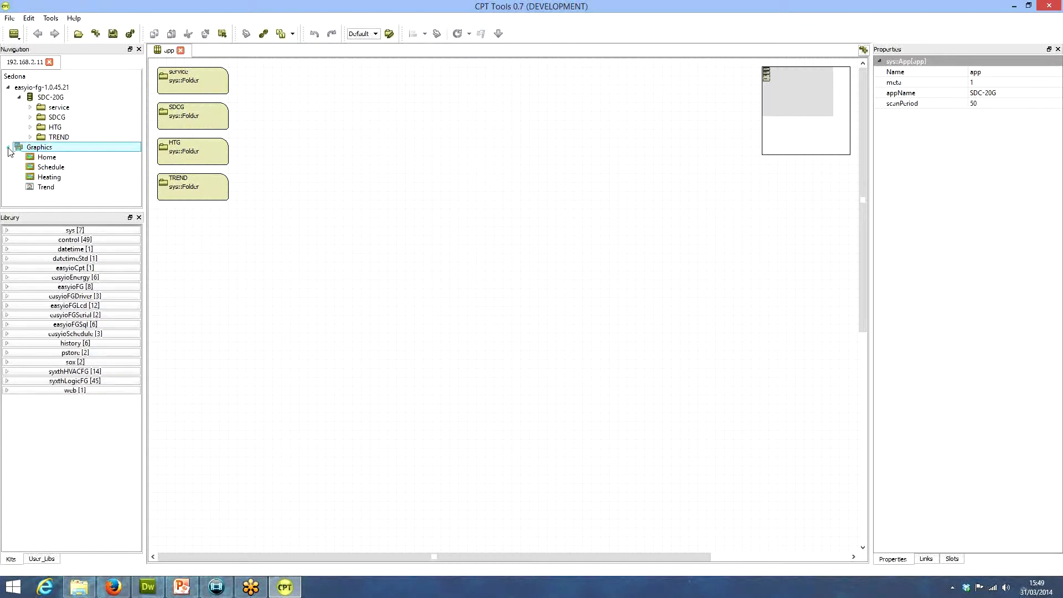
double_click(46, 186)
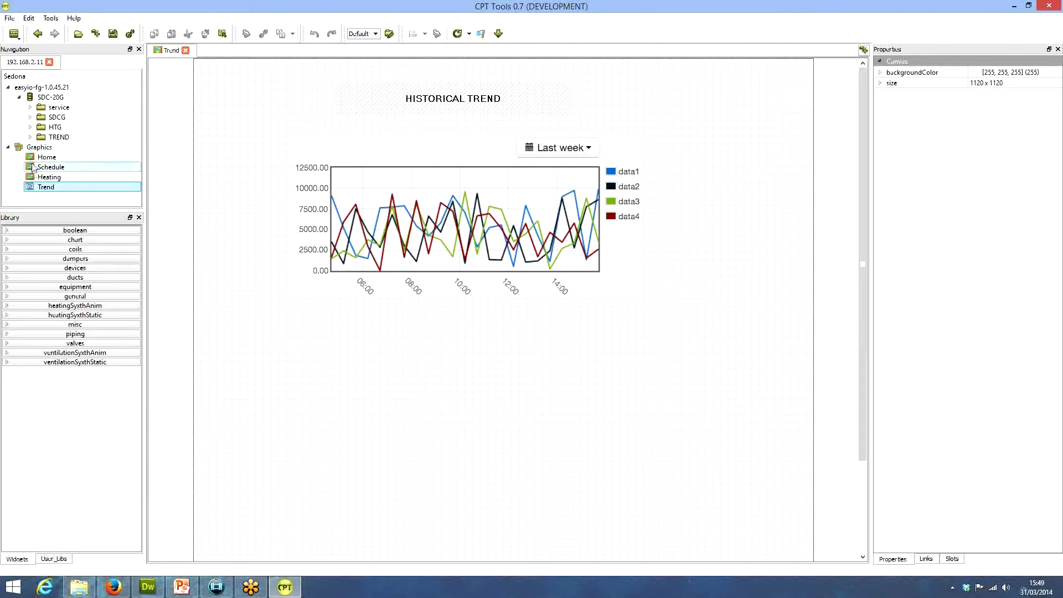
double_click(42, 137)
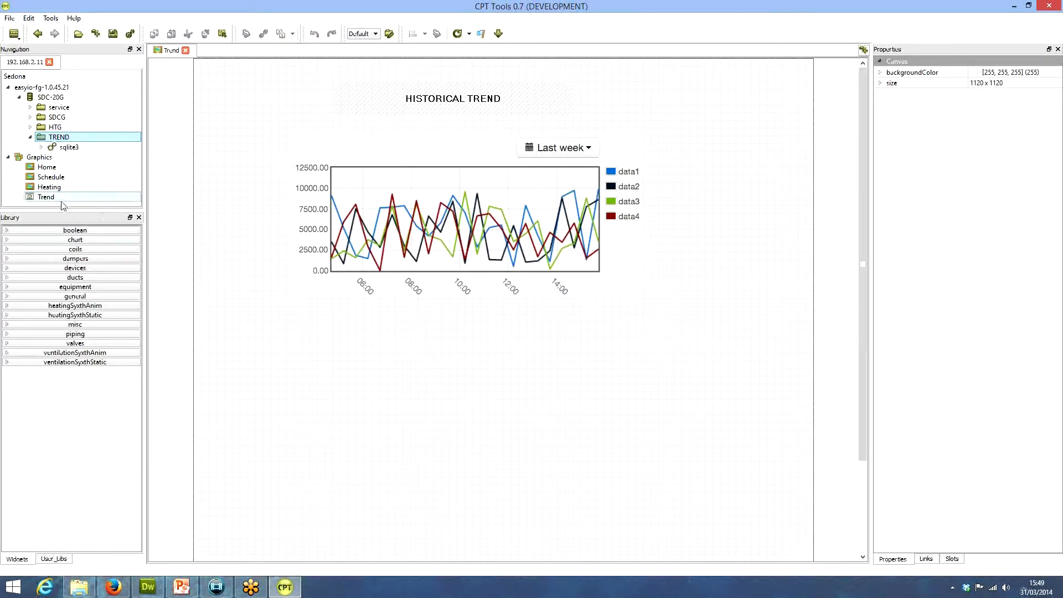
click(46, 198)
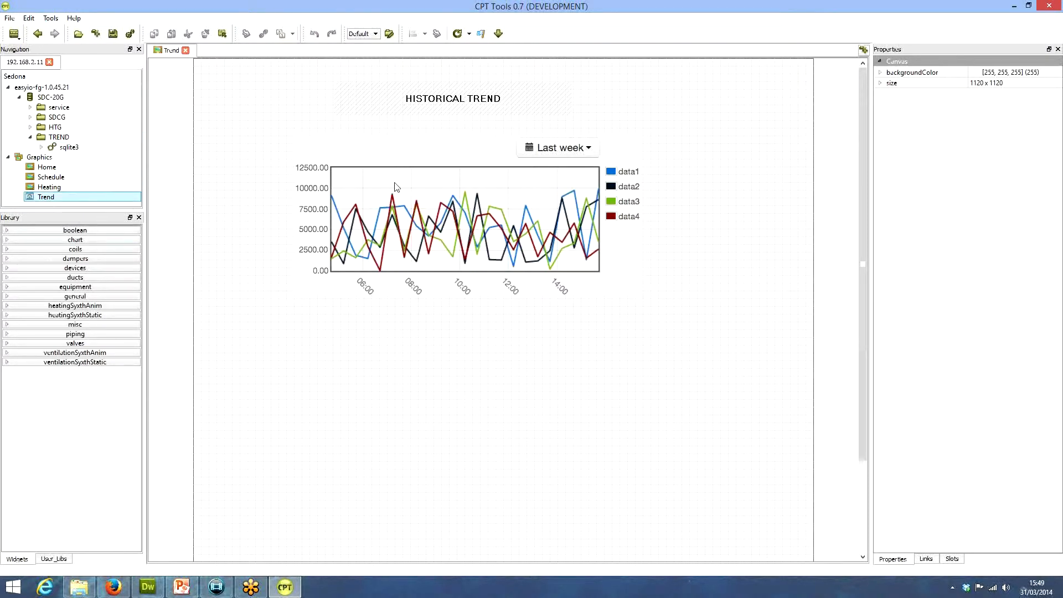
drag(249, 124, 713, 347)
key(Delete)
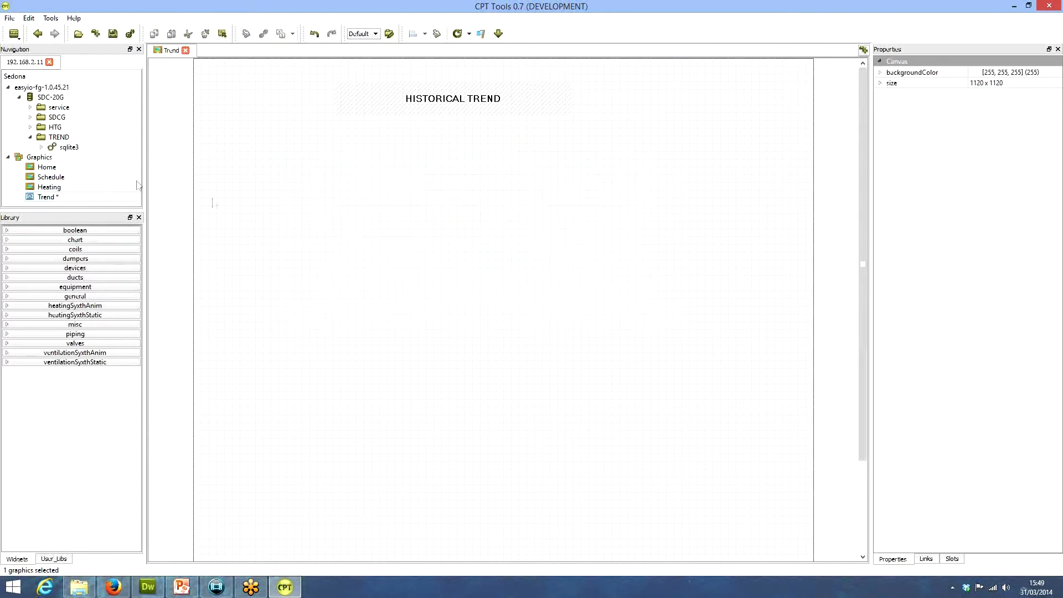
Save the Trend graphic changes and delete the sqlite3 object from the TREND folder
double_click(54, 142)
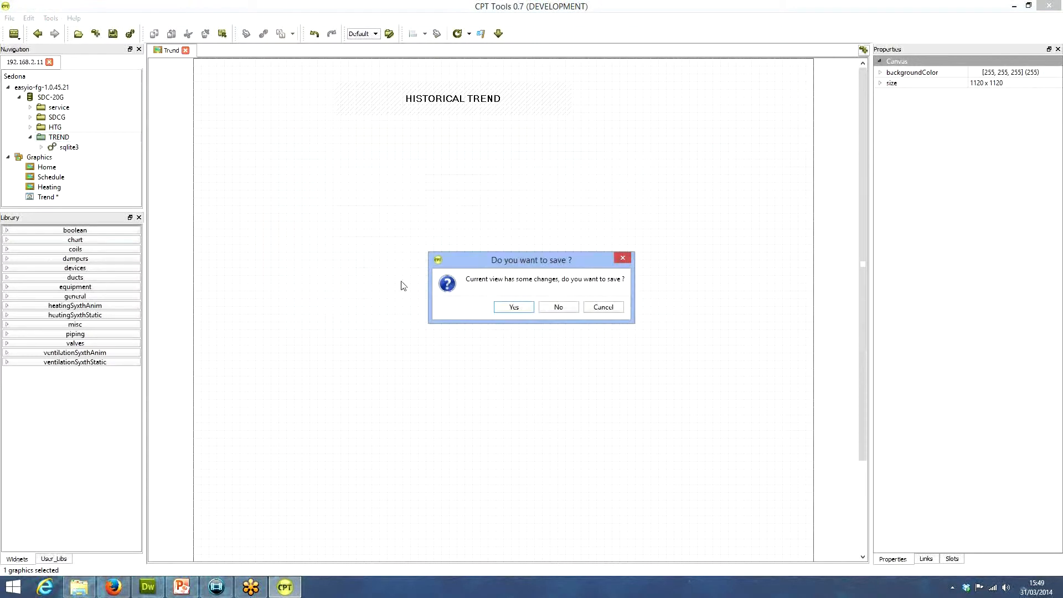
click(512, 307)
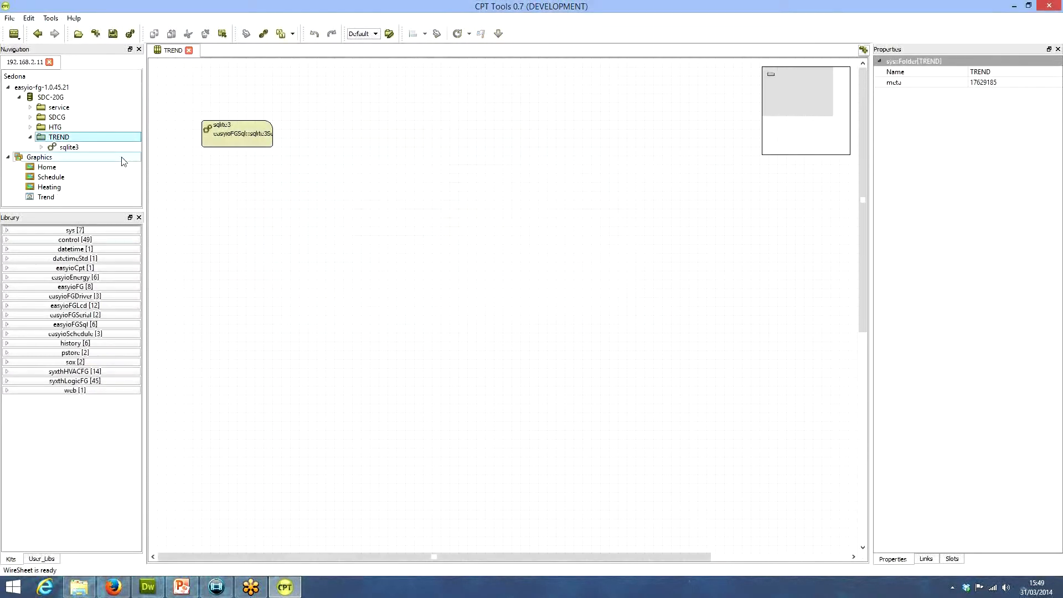
click(61, 148)
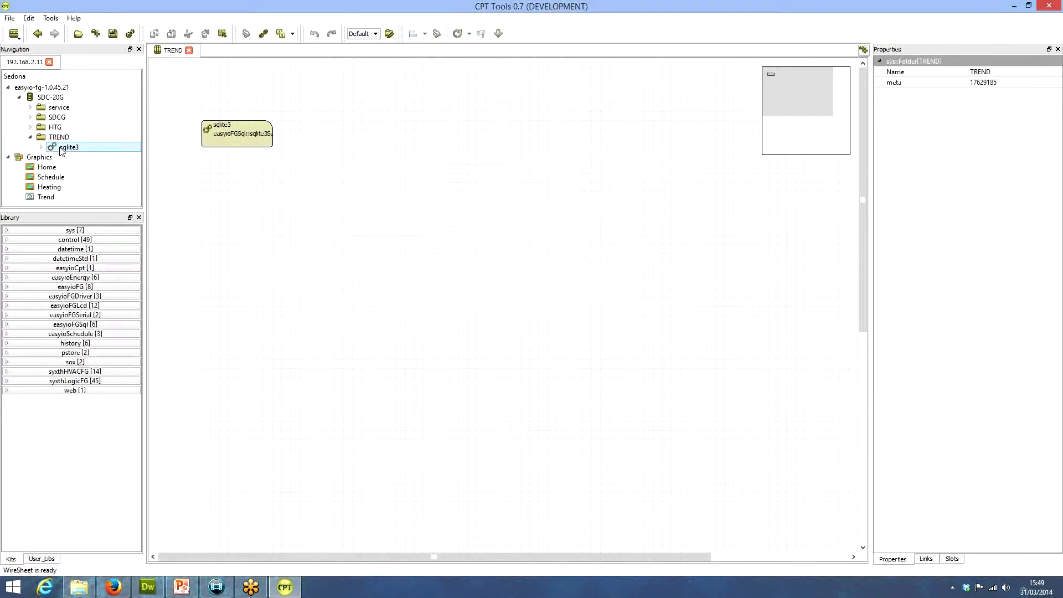
right_click(61, 148)
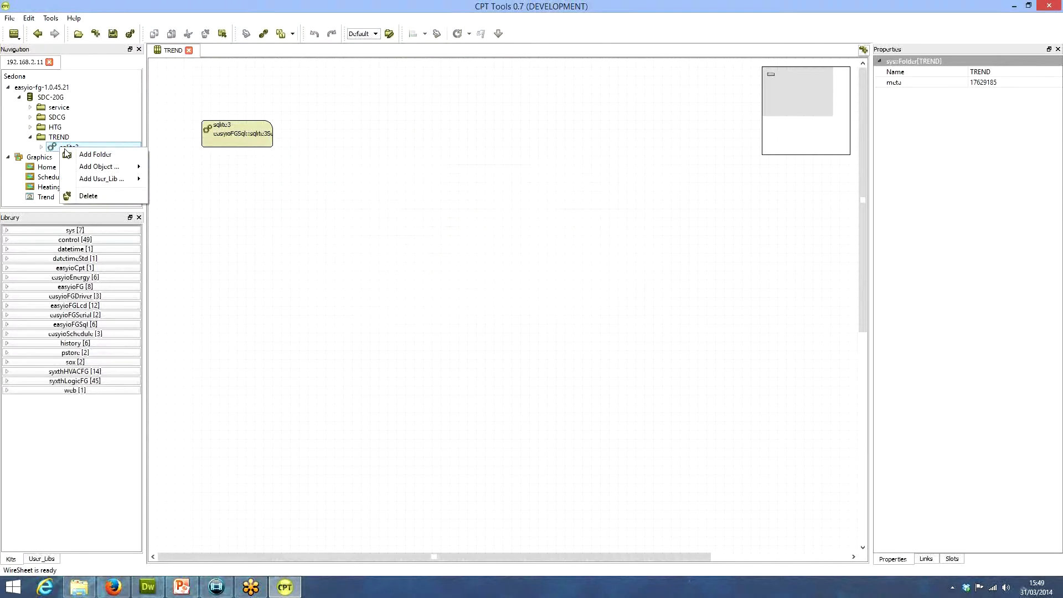
click(108, 195)
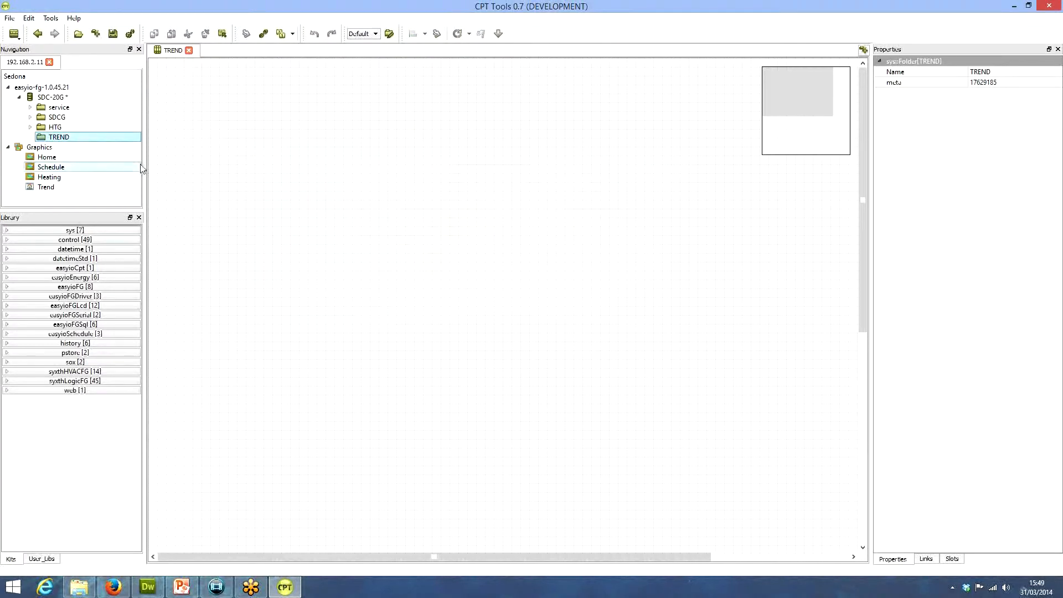
drag(145, 145, 131, 145)
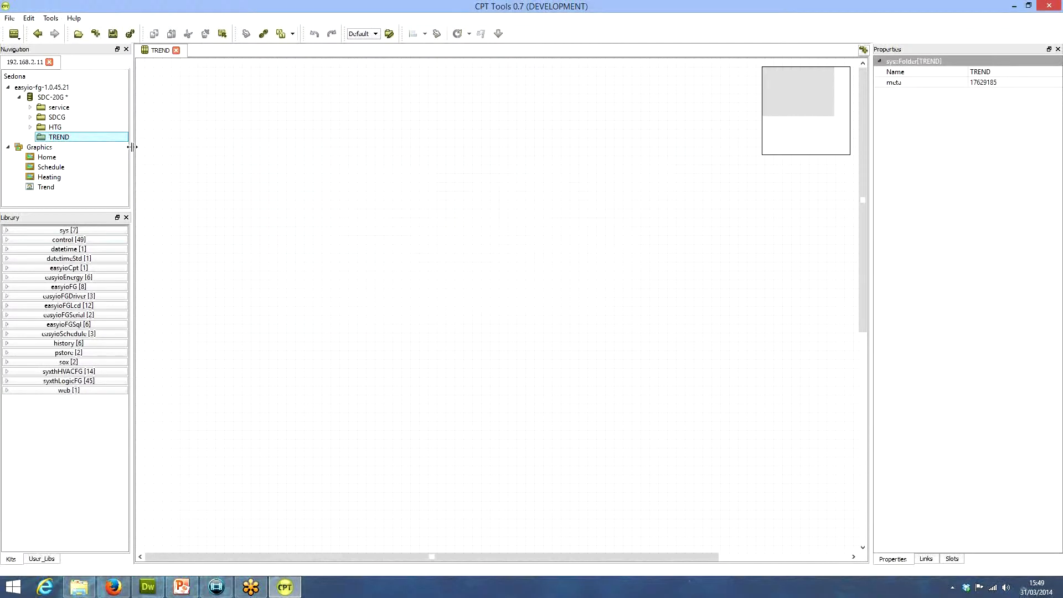
Open Kit Management for the controller and apply the kit selection with easyioFGSql included
click(14, 33)
click(130, 34)
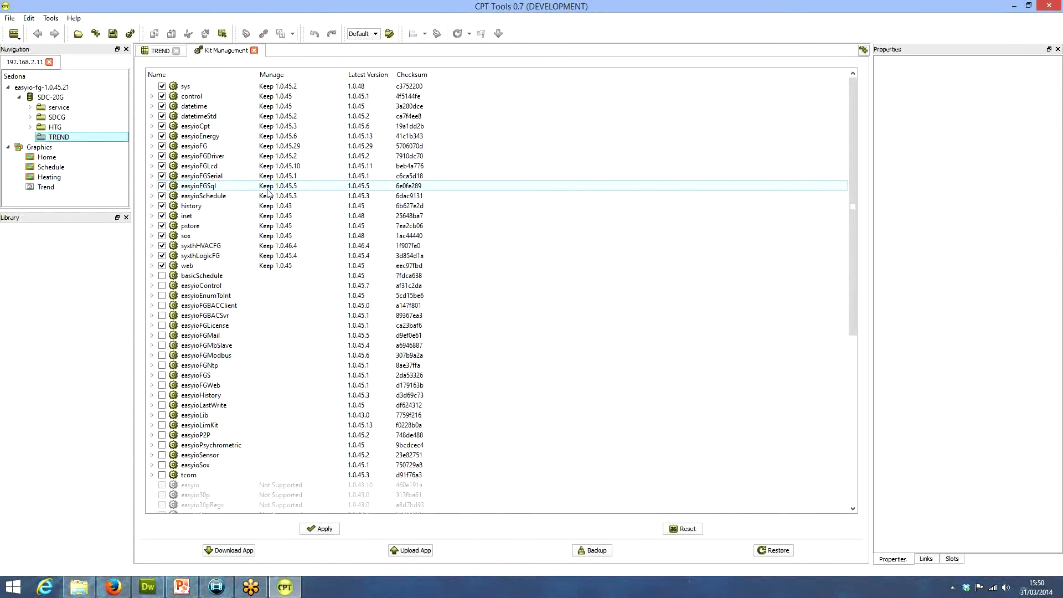
click(324, 529)
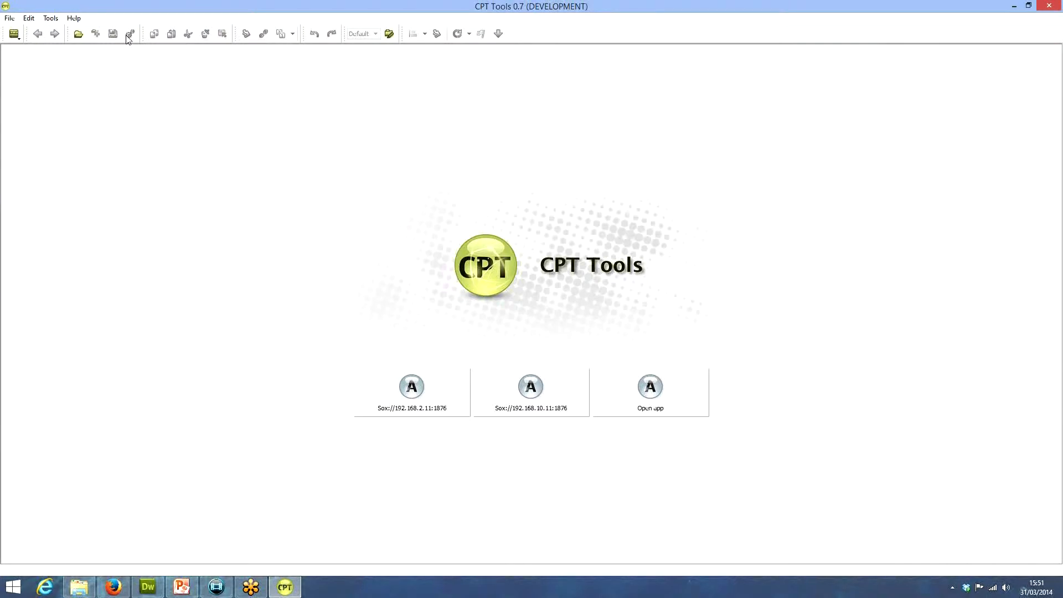
Reconnect to the controller at 192.168.2.11 and expand the easyioFGSql kit in the library
click(410, 389)
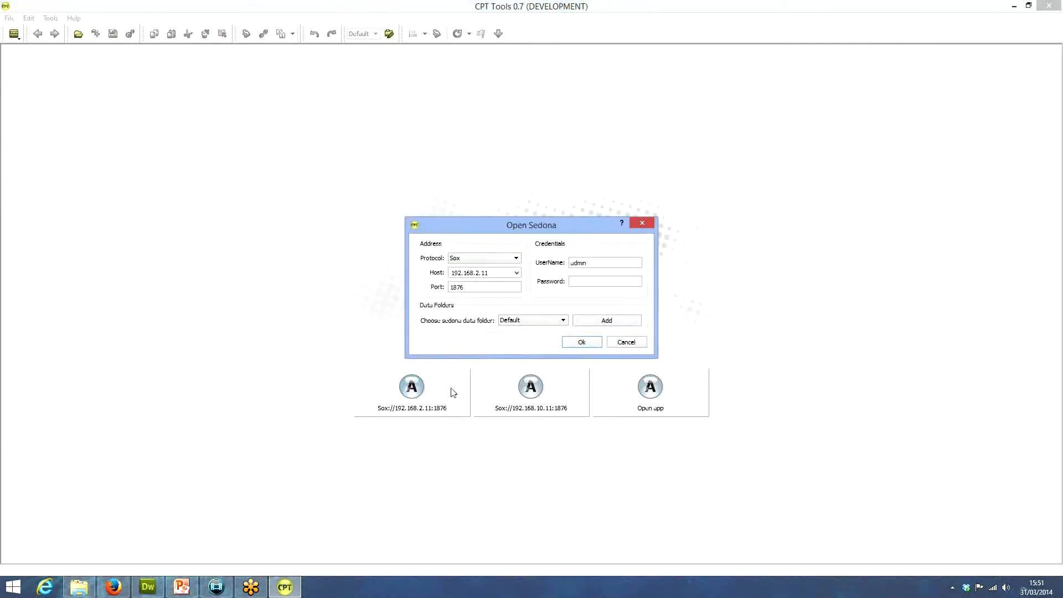
click(581, 342)
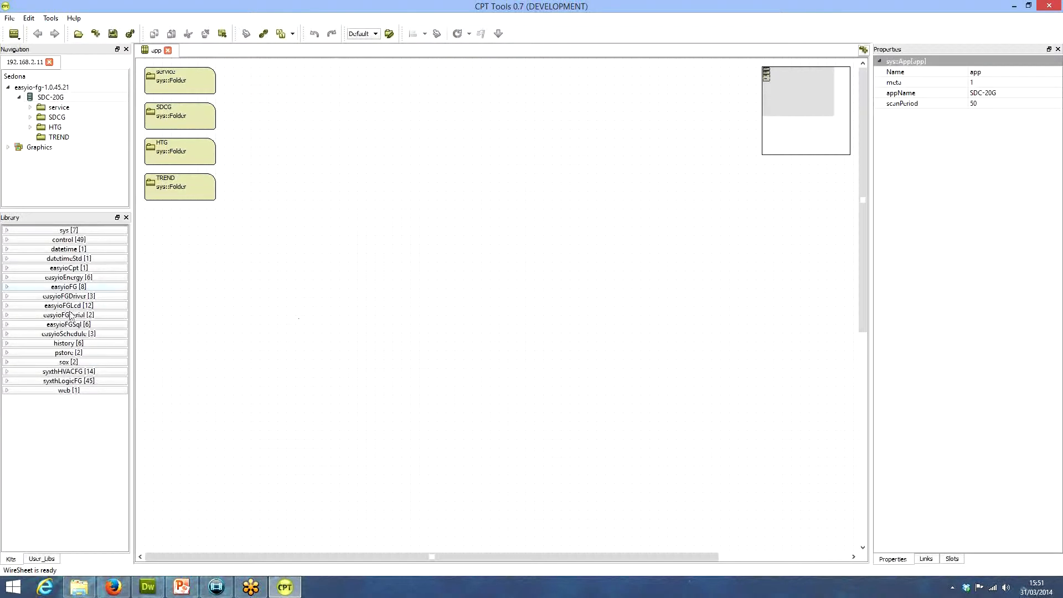
click(7, 307)
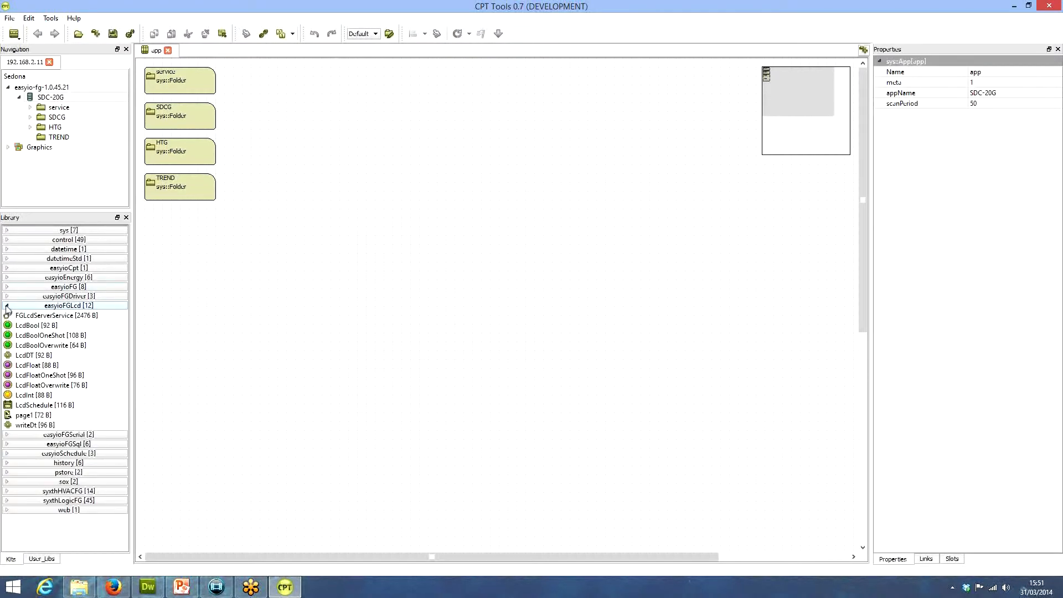
click(8, 307)
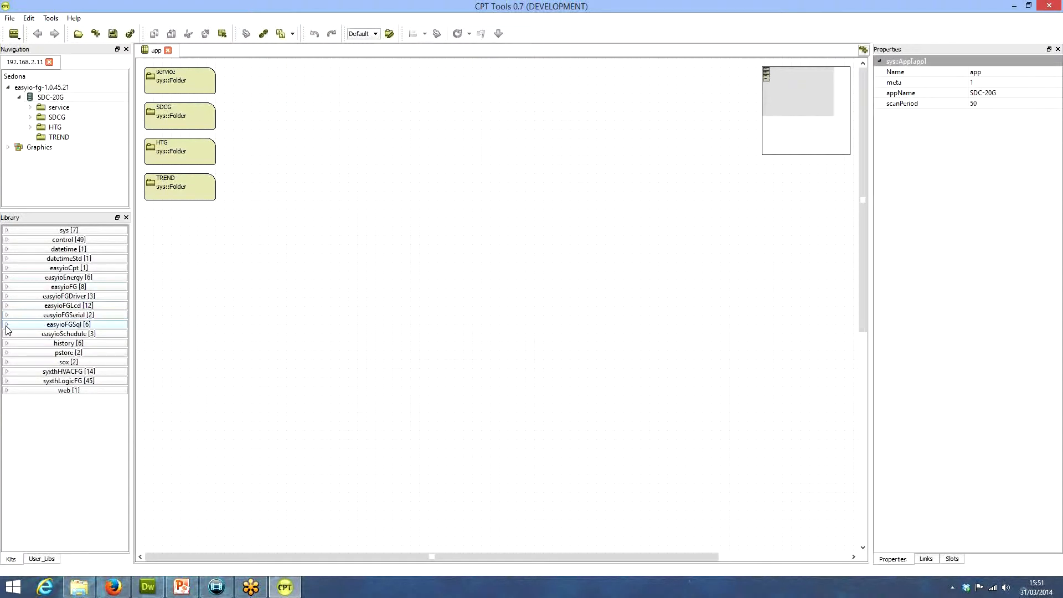
click(6, 324)
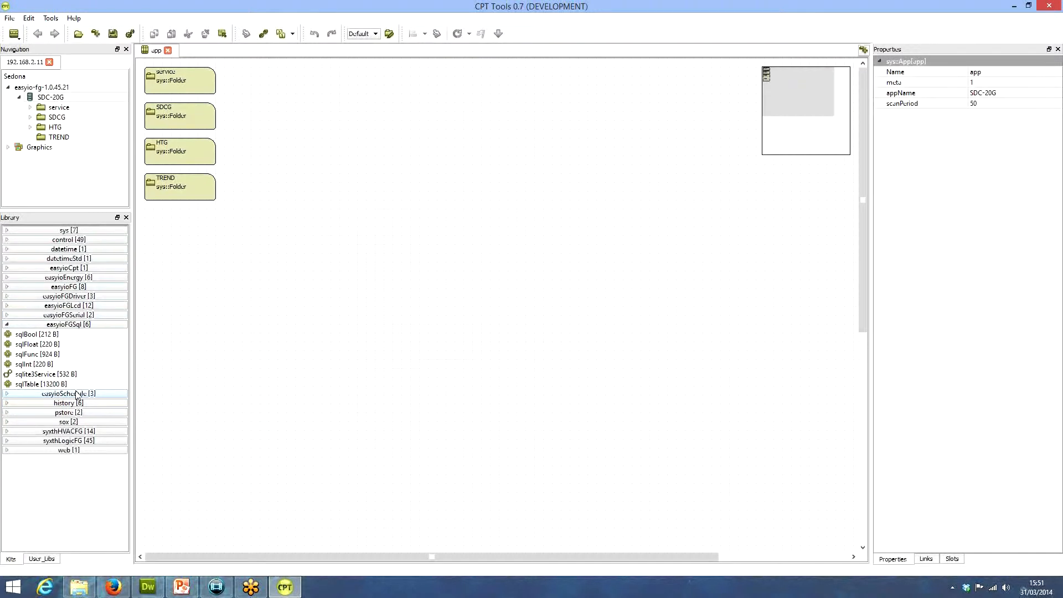
Delete the TREND folder from the SDC-20G app and look through the SDCG and HTG wire sheets
right_click(57, 138)
click(71, 184)
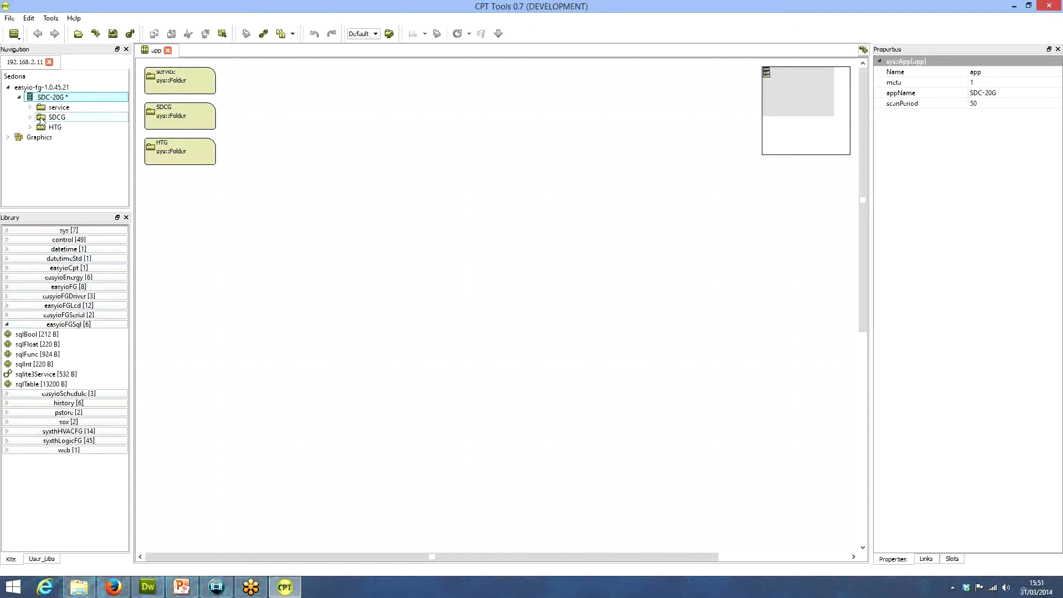
double_click(42, 118)
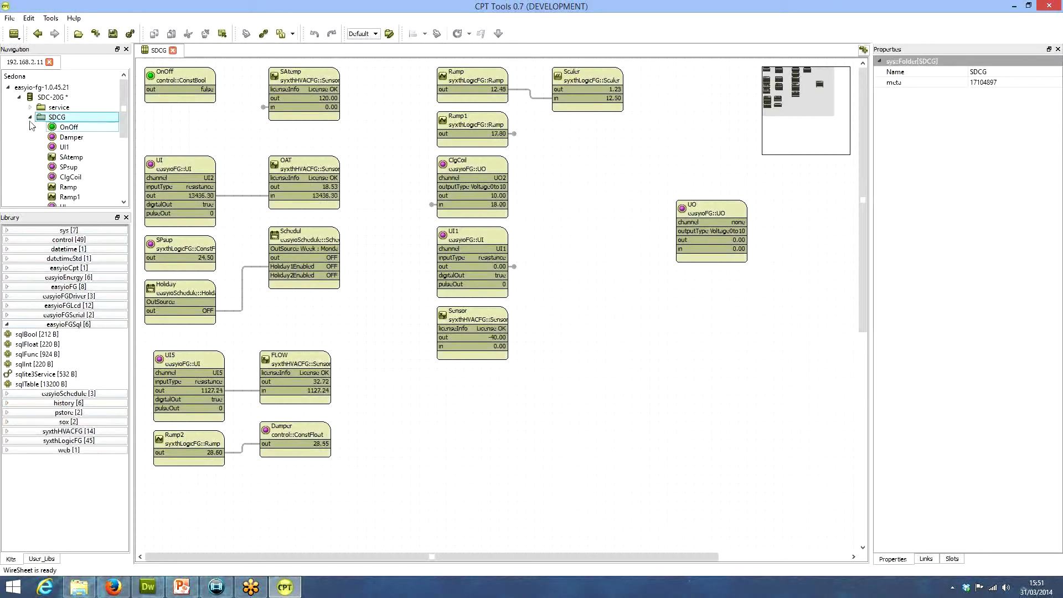
click(30, 117)
double_click(45, 128)
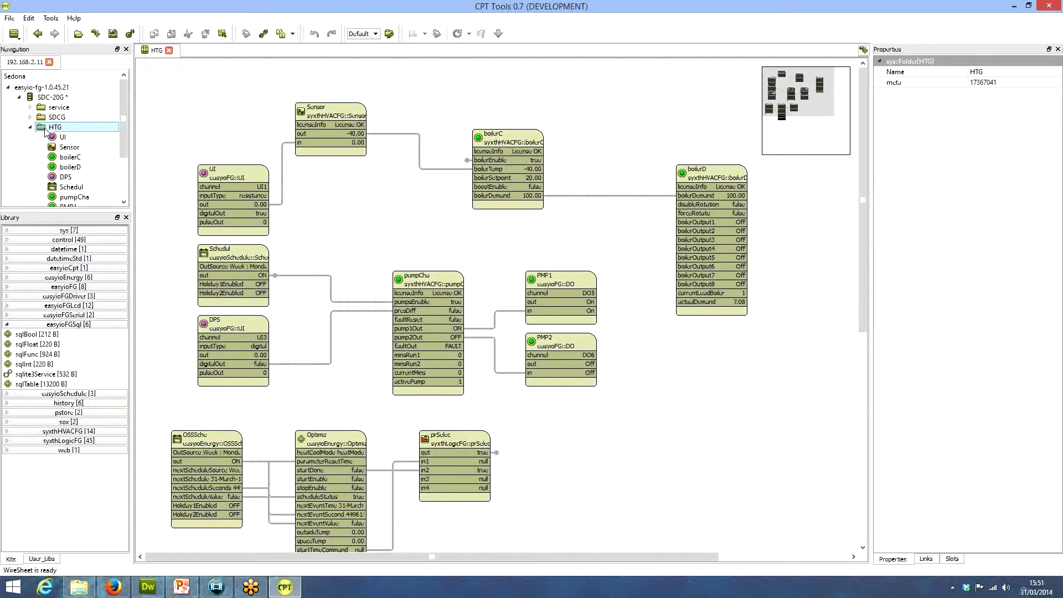
double_click(49, 128)
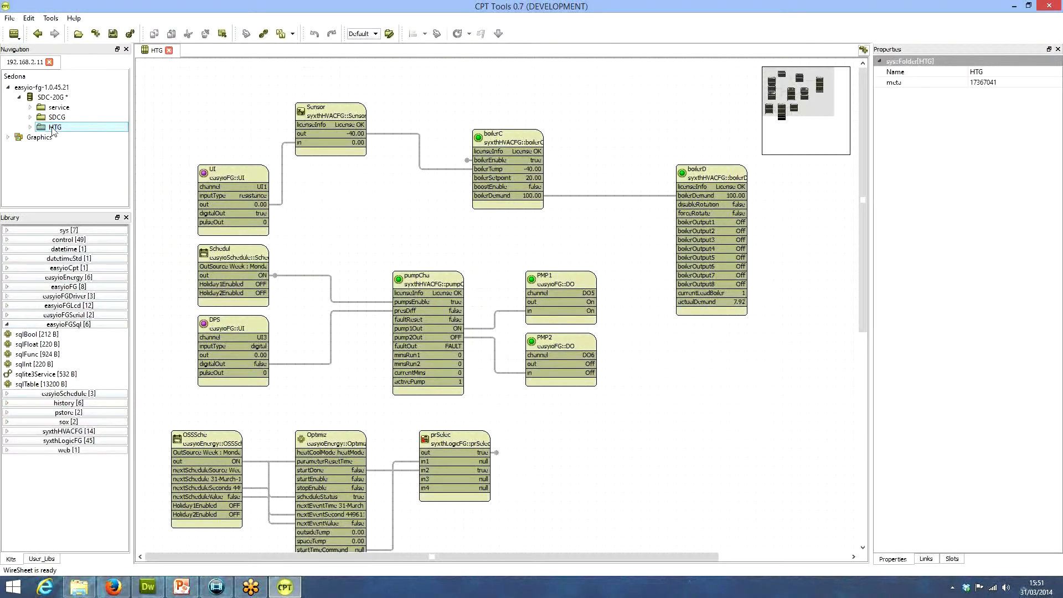
Add a new folder to the SDC-20G app and collapse the HTG folder to reach it
click(46, 98)
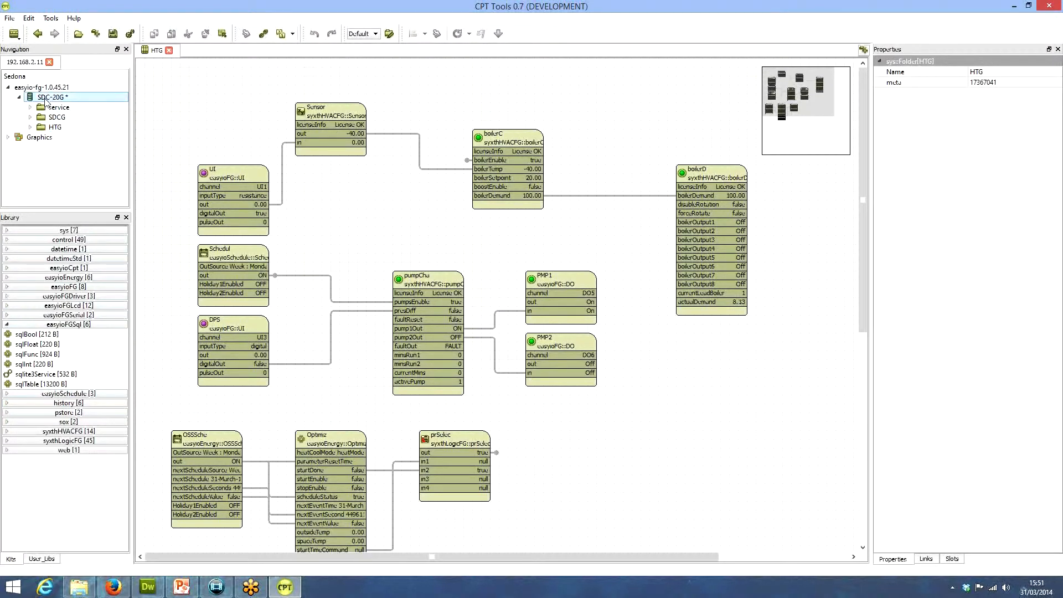
right_click(47, 99)
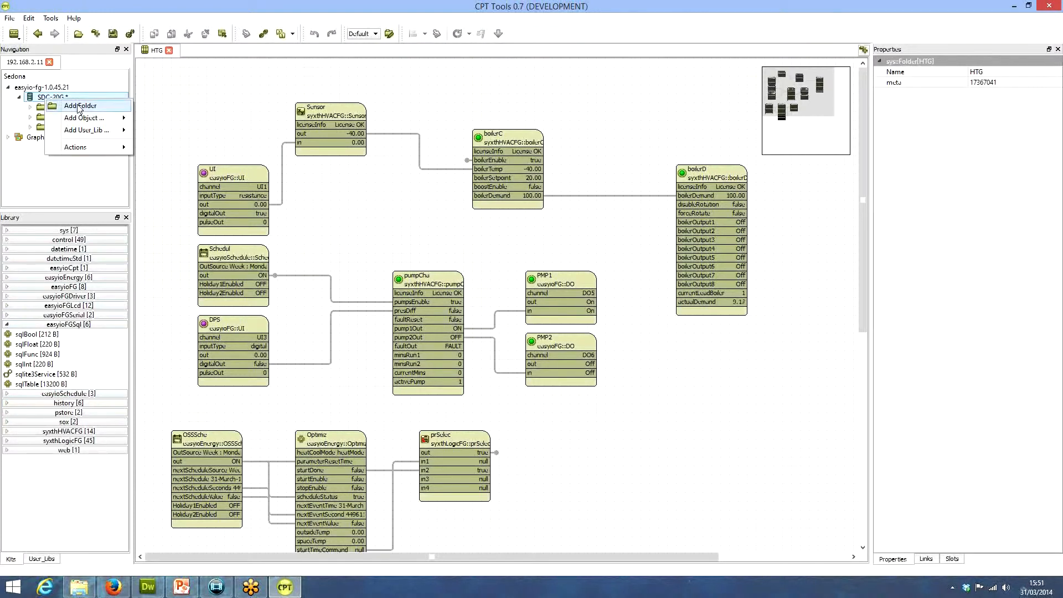
click(79, 106)
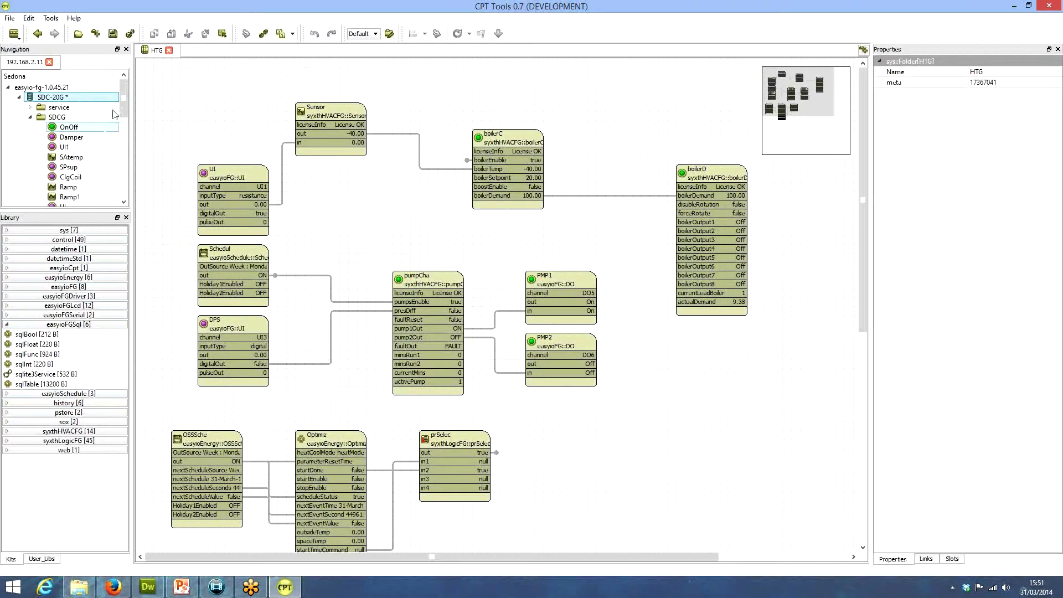
drag(124, 113, 123, 177)
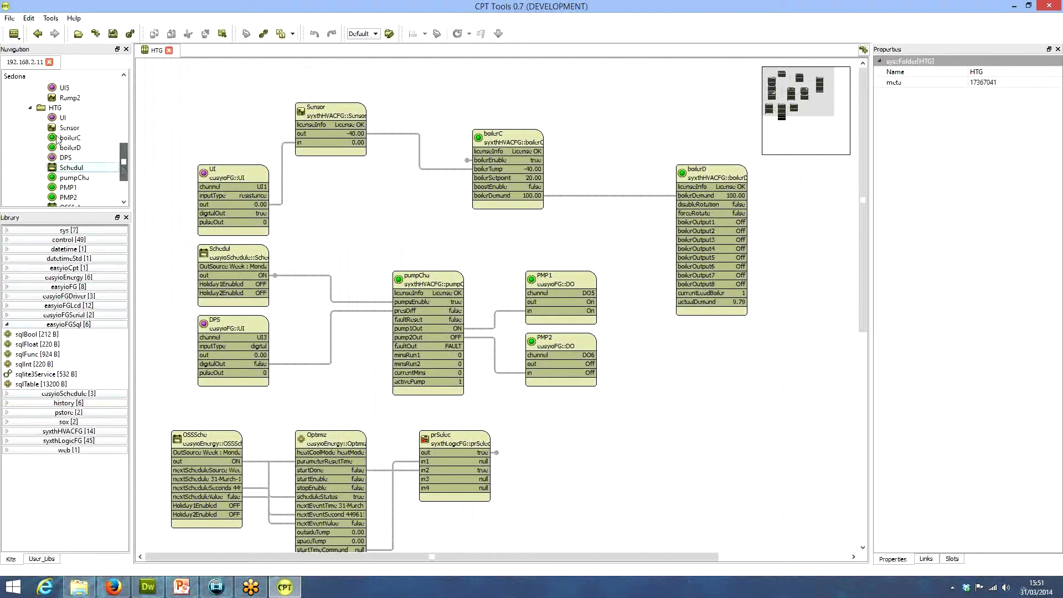
click(30, 108)
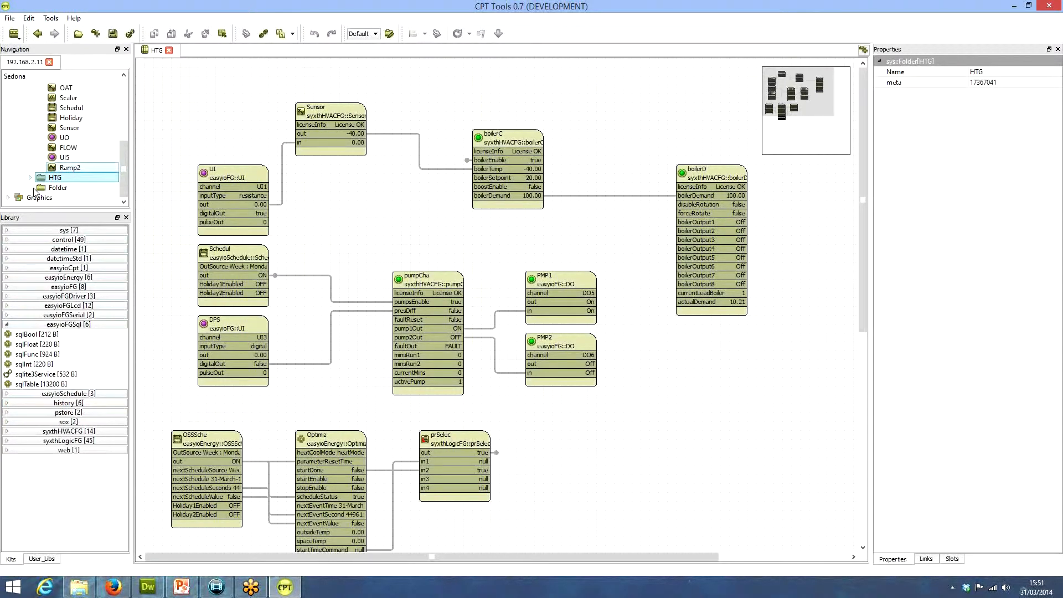
Open the new folder's wire sheet and rename the folder TREND
double_click(36, 188)
double_click(989, 73)
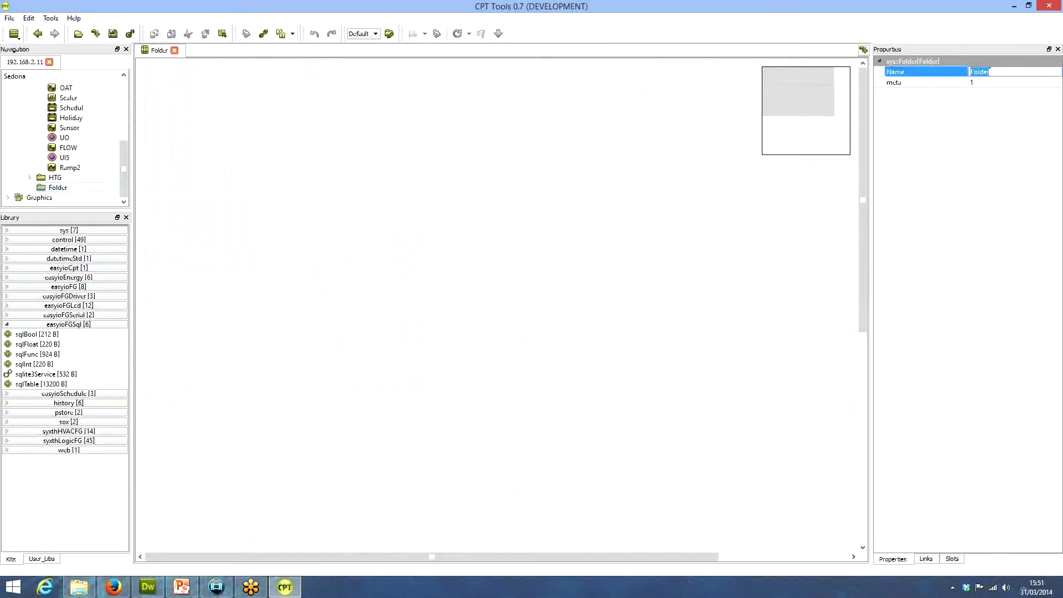
text(TREND)
key(Return)
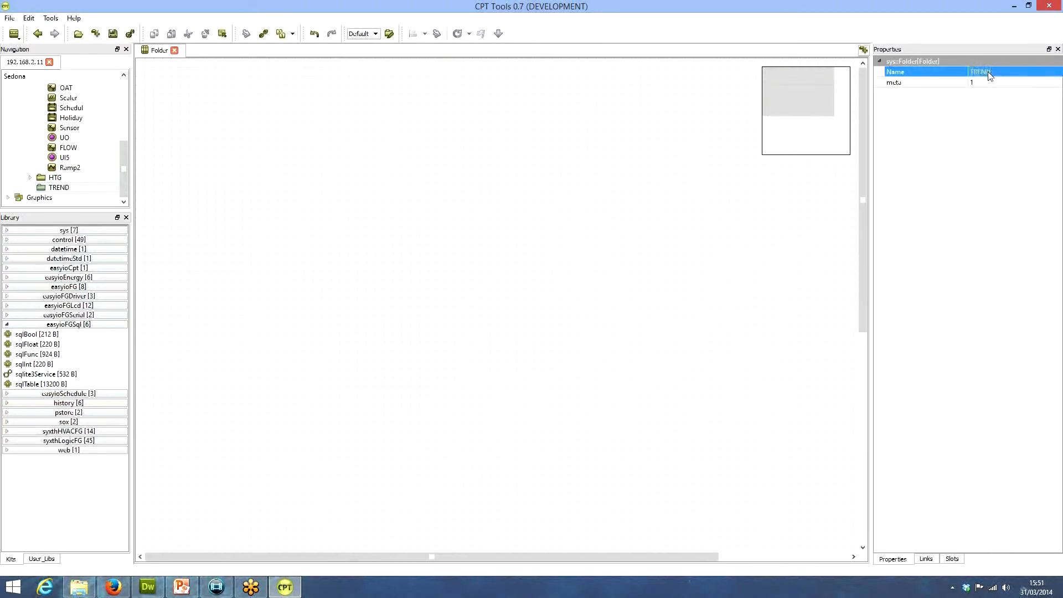
Collapse the SDCG folder in the navigation tree and save the SDC-20G app
drag(124, 165, 124, 108)
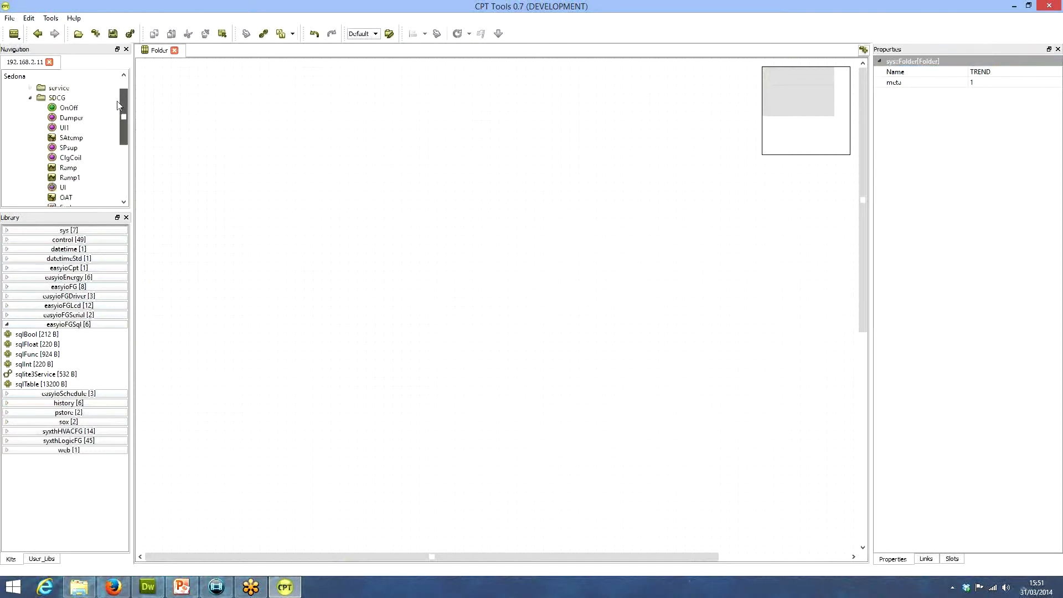
click(30, 116)
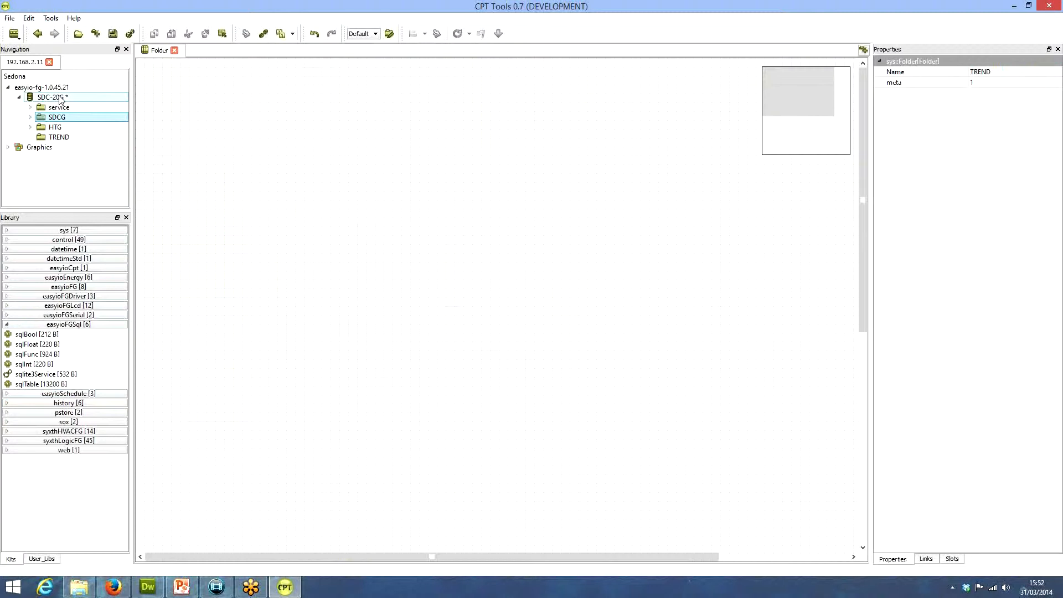
click(114, 34)
Add a sqlite3Service object from the easyioFGSql kit to the TREND folder's wire sheet
click(59, 137)
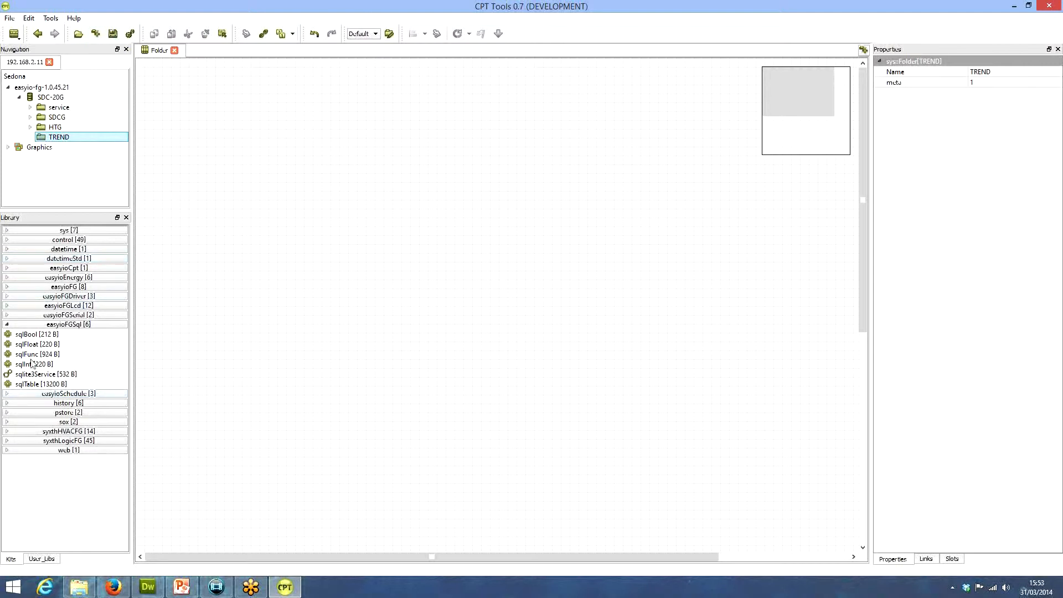
drag(33, 375, 213, 150)
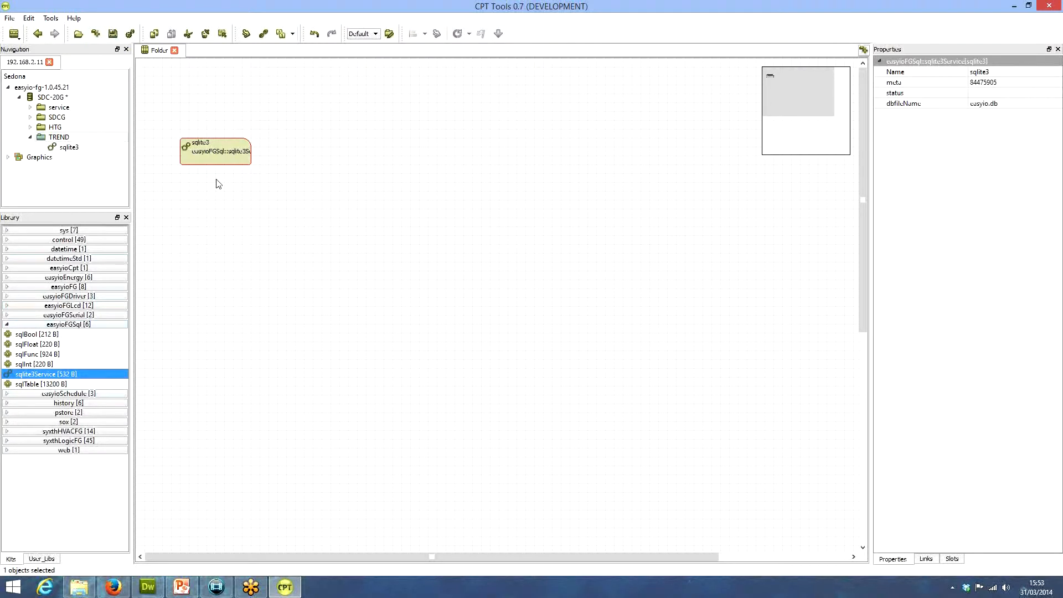
click(206, 148)
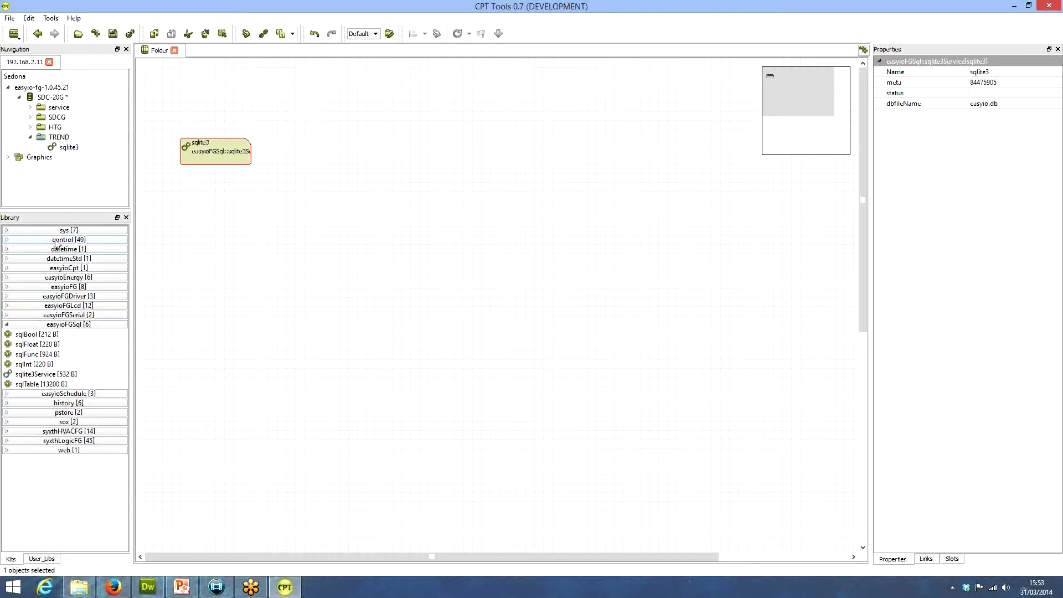
Add a sqlTable object inside the sqlite3 service and reposition its block on the service's wire sheet
drag(22, 384, 73, 151)
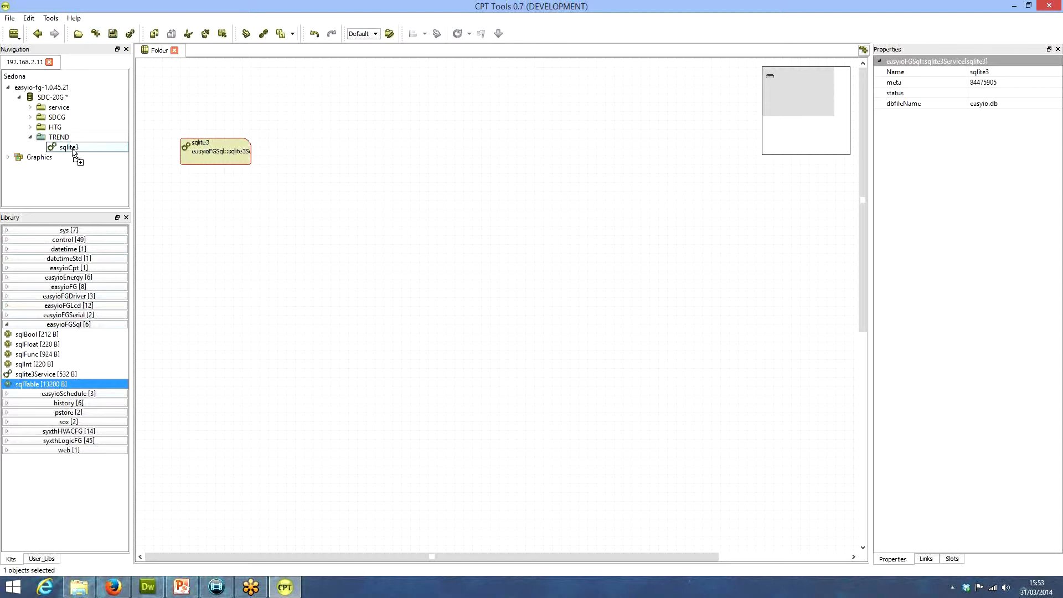
drag(73, 152, 73, 152)
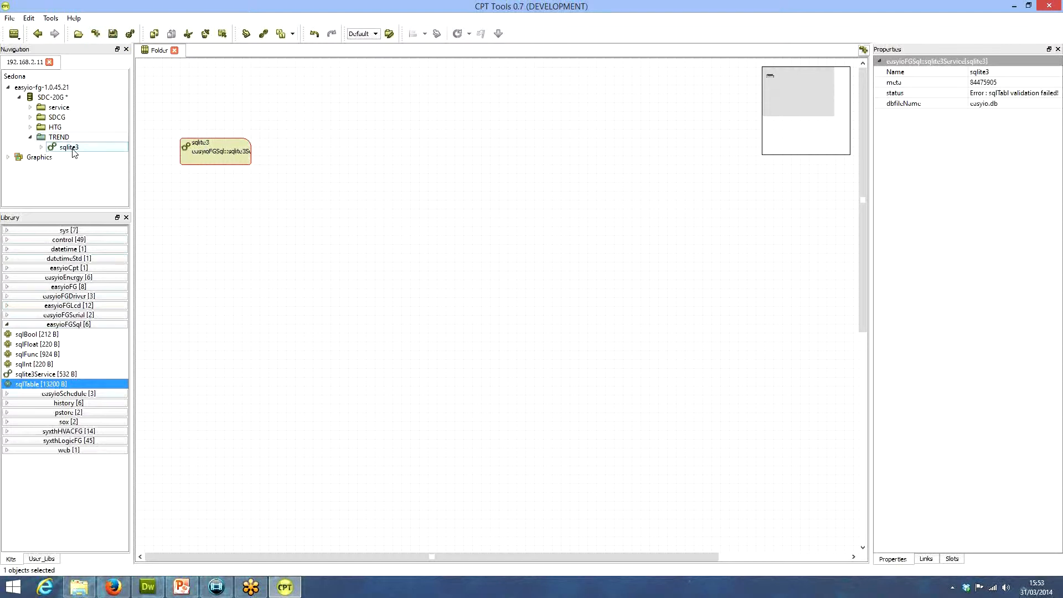
click(41, 147)
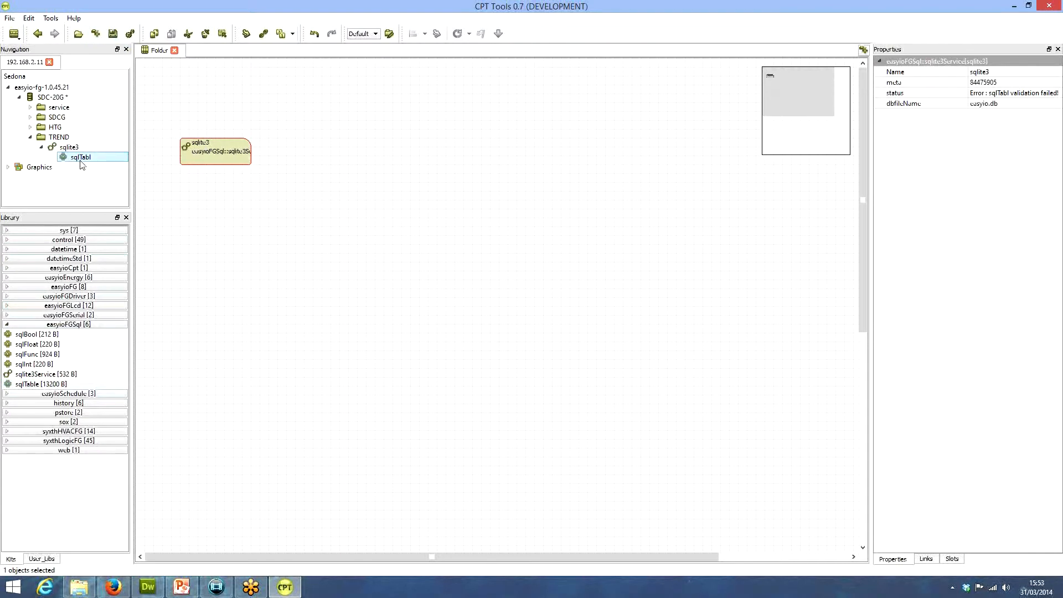
double_click(74, 148)
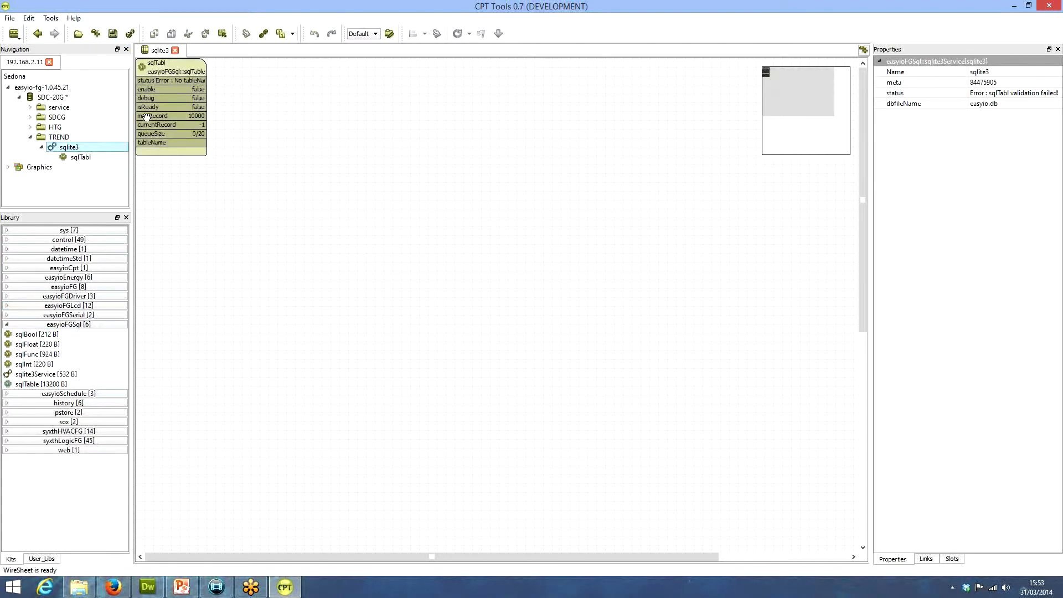
drag(177, 75, 246, 110)
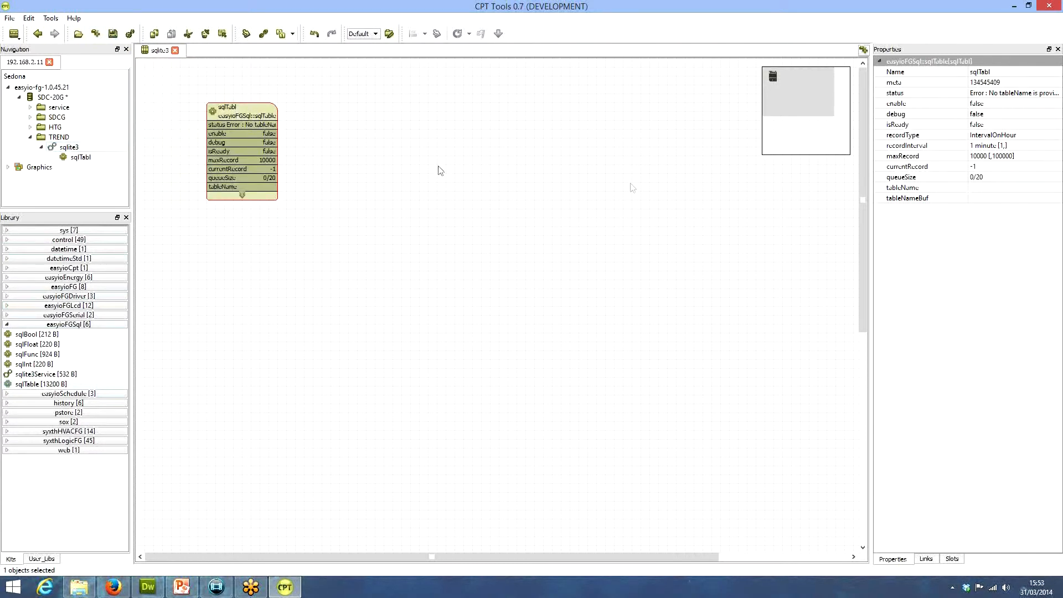
Set the SQL table's tableNameBuf to data and its enable property to true
click(989, 192)
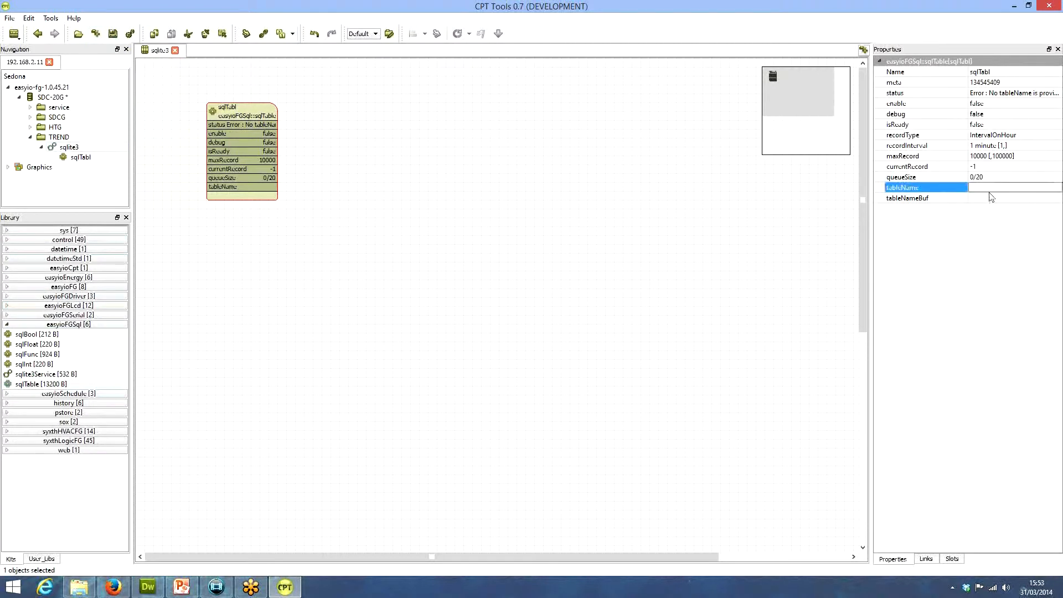
click(990, 198)
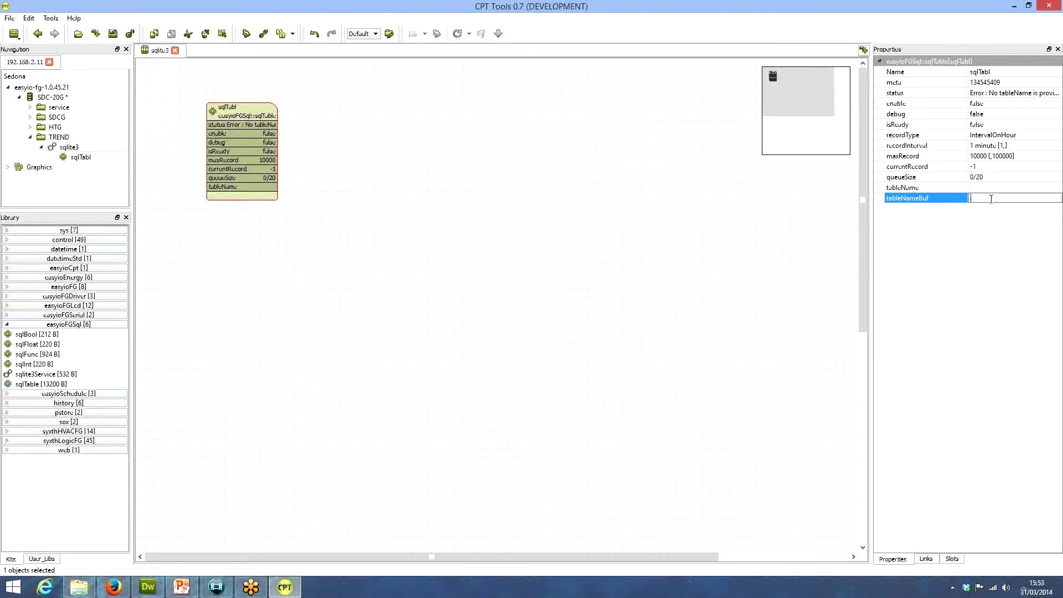
text(ata)
key(Return)
click(986, 104)
click(998, 105)
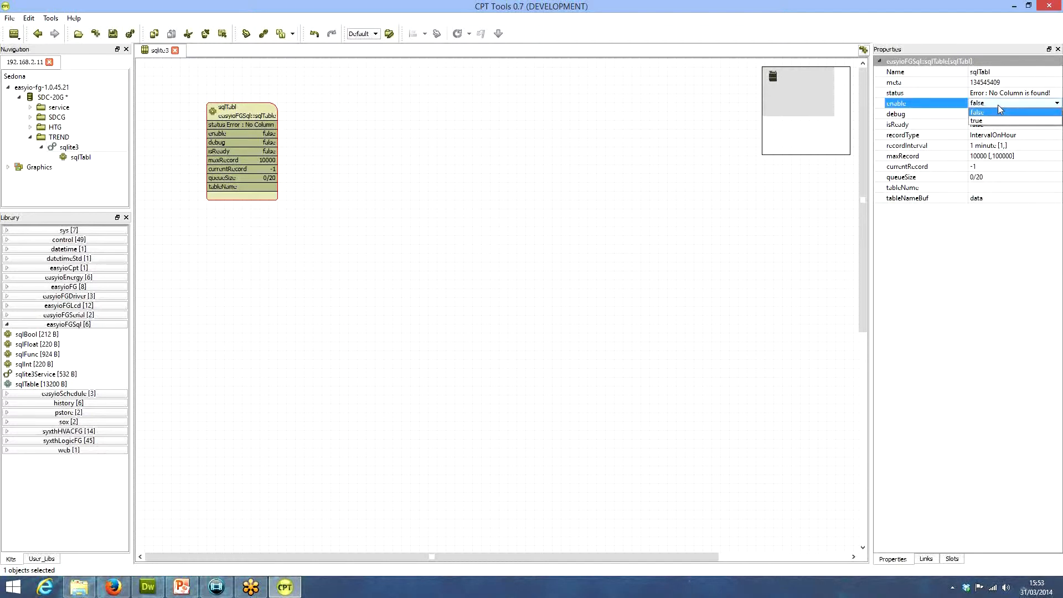
click(991, 118)
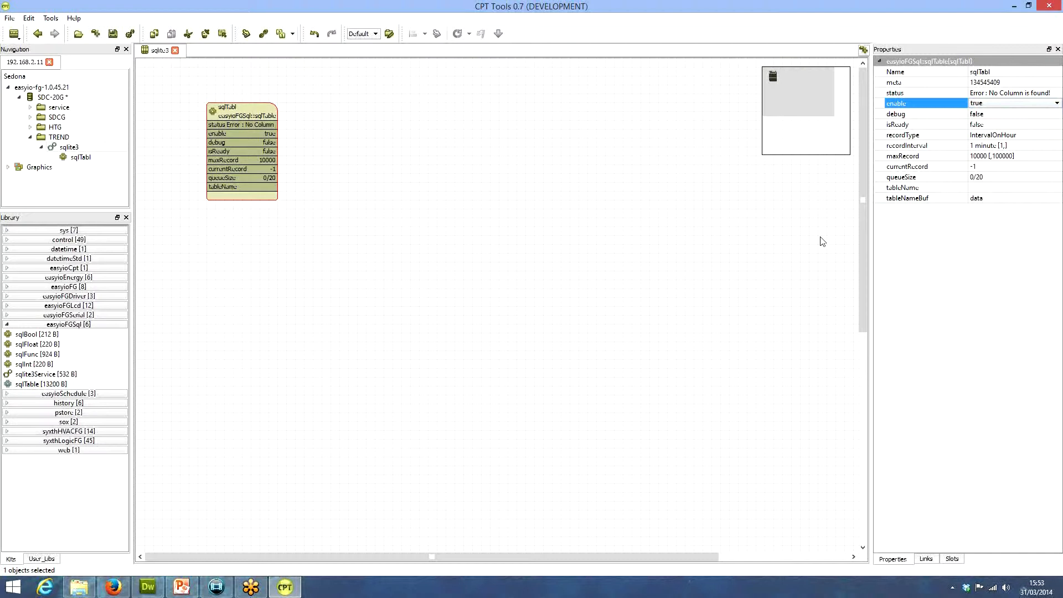
Set the SQL table's recordType to Interval and shift its block slightly on the wire sheet
click(996, 136)
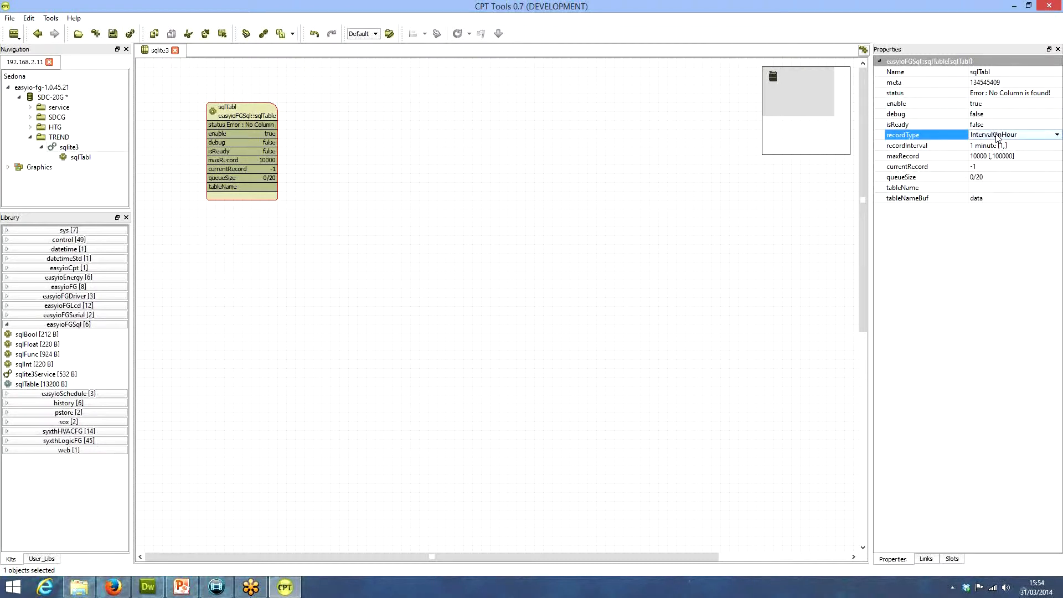
click(997, 137)
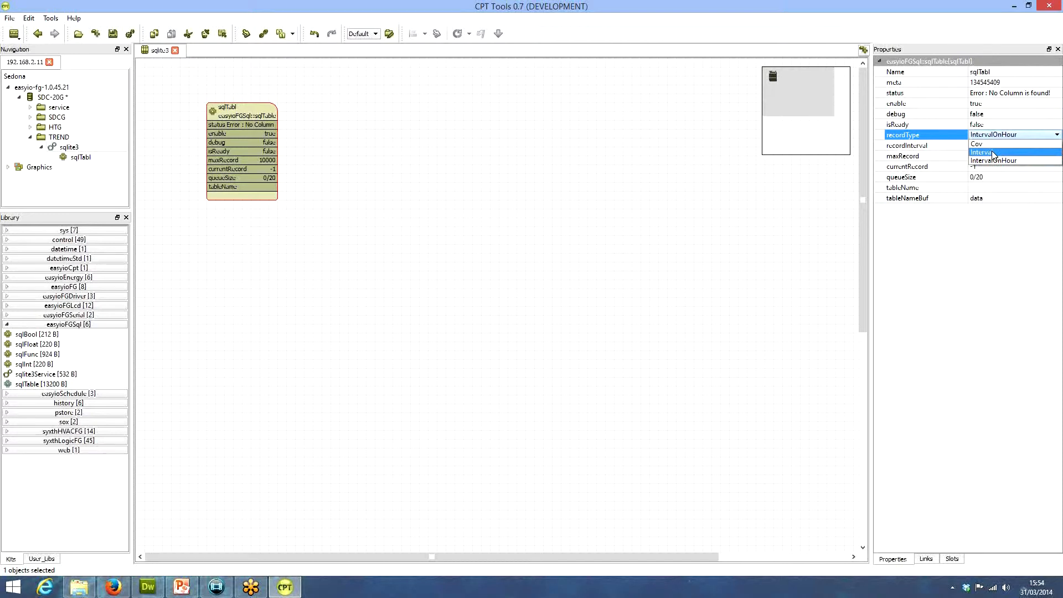
click(994, 154)
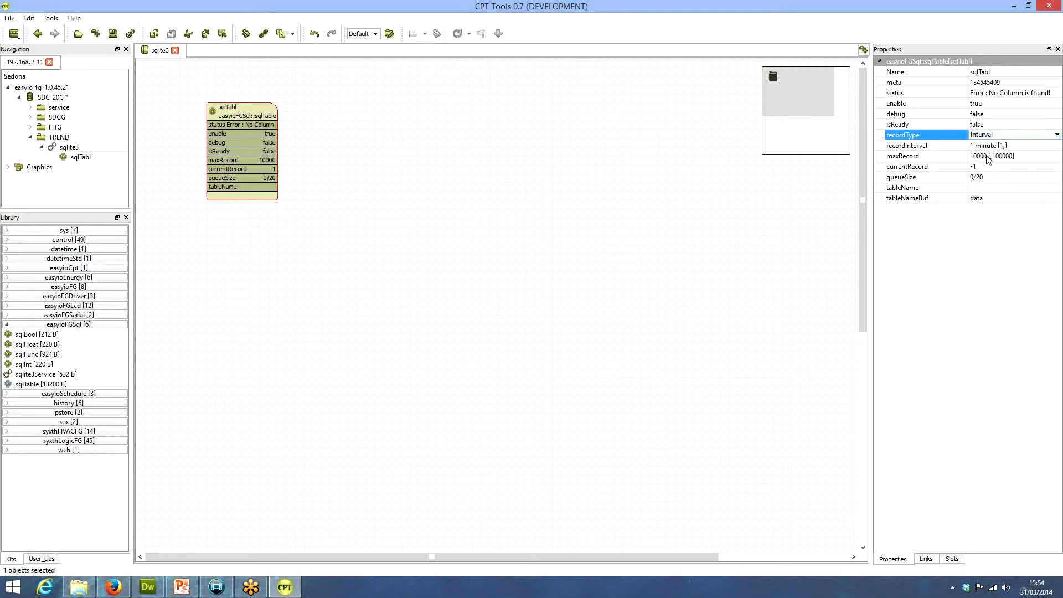
click(987, 157)
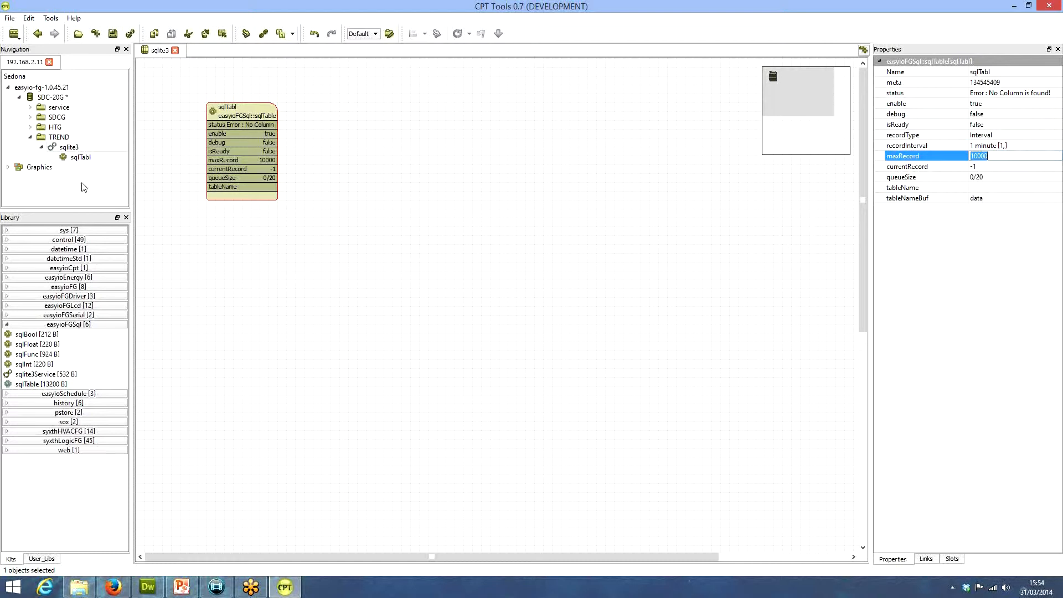
drag(247, 116, 230, 108)
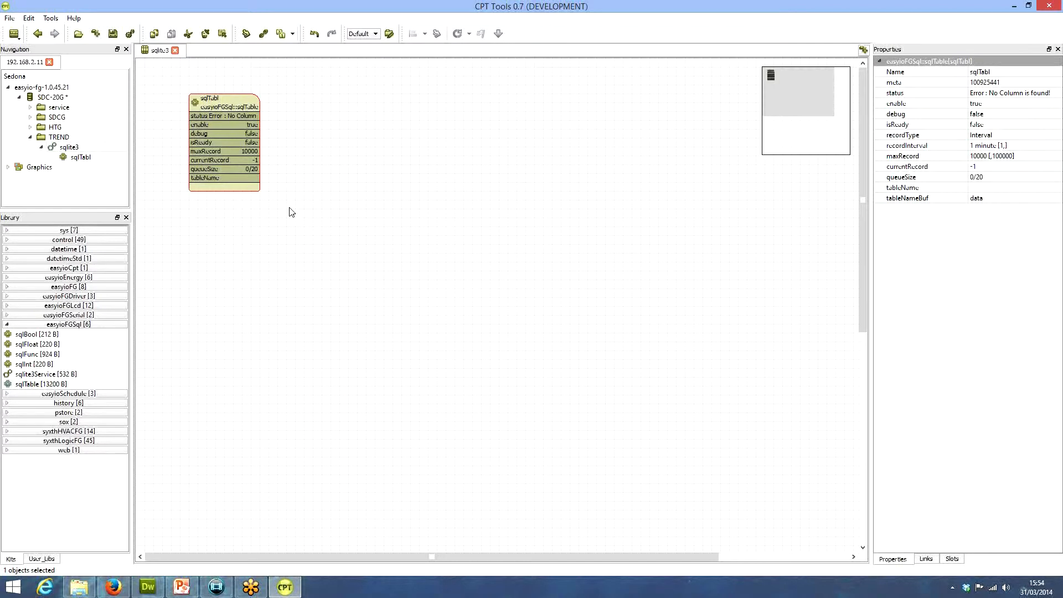
Open the SQL table's wire sheet and place two sqlFloat objects on it, one above the other
double_click(79, 158)
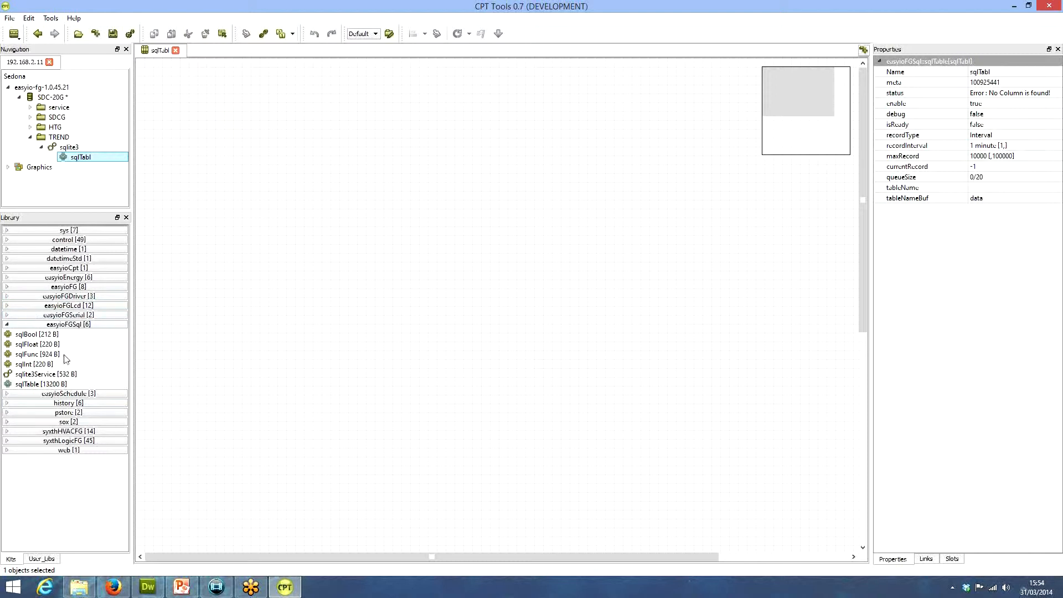
click(32, 335)
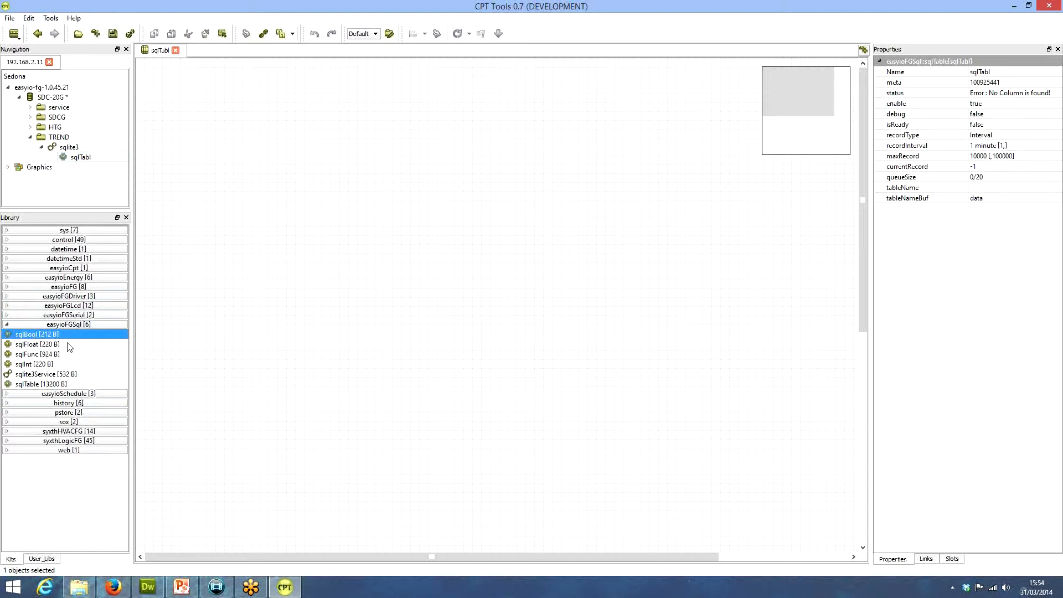
click(32, 344)
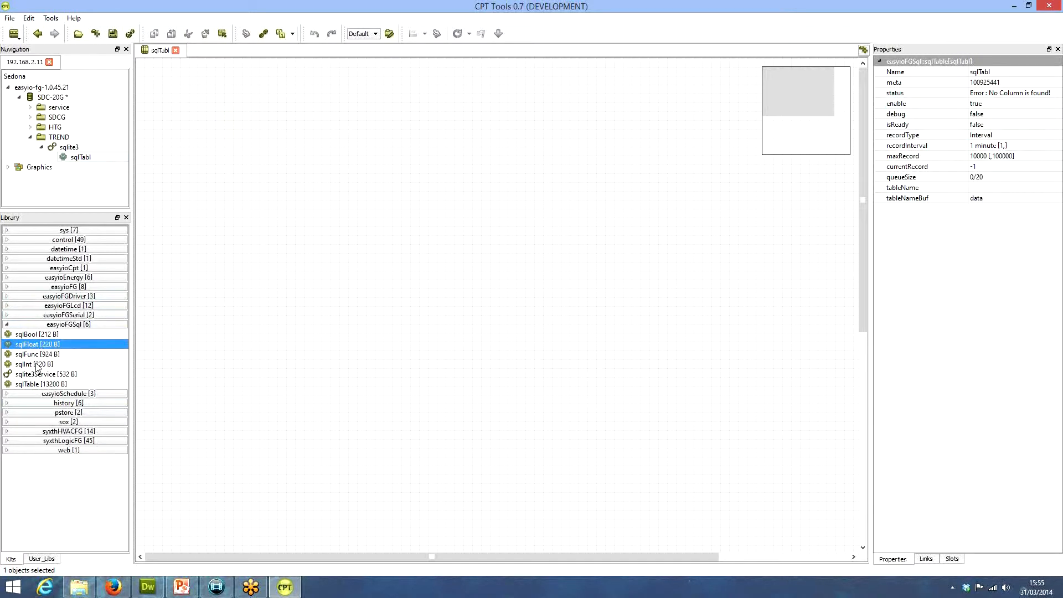
click(24, 366)
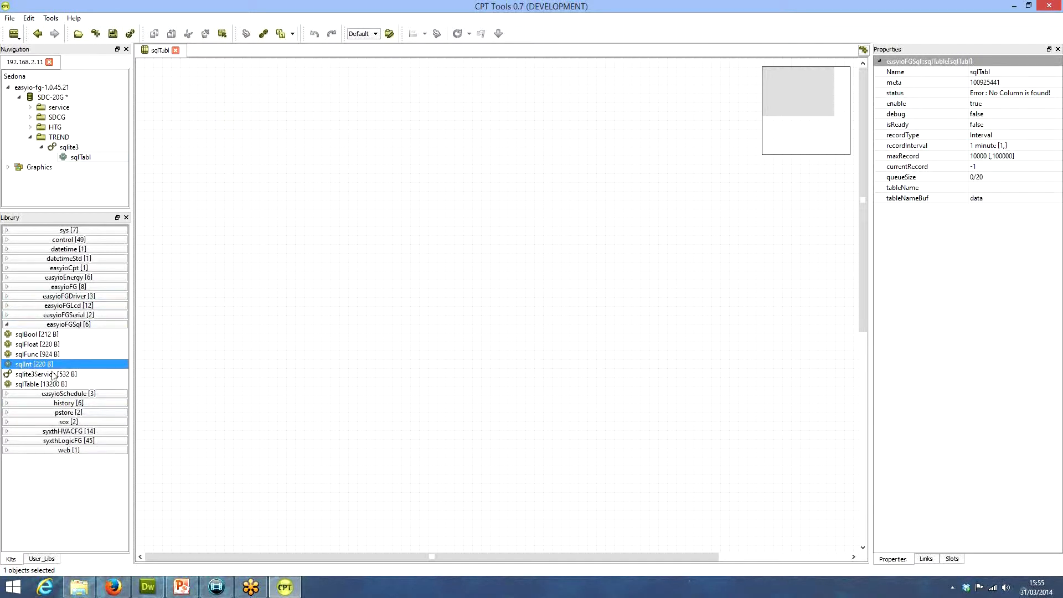
click(30, 346)
drag(29, 346, 334, 99)
drag(23, 347, 312, 212)
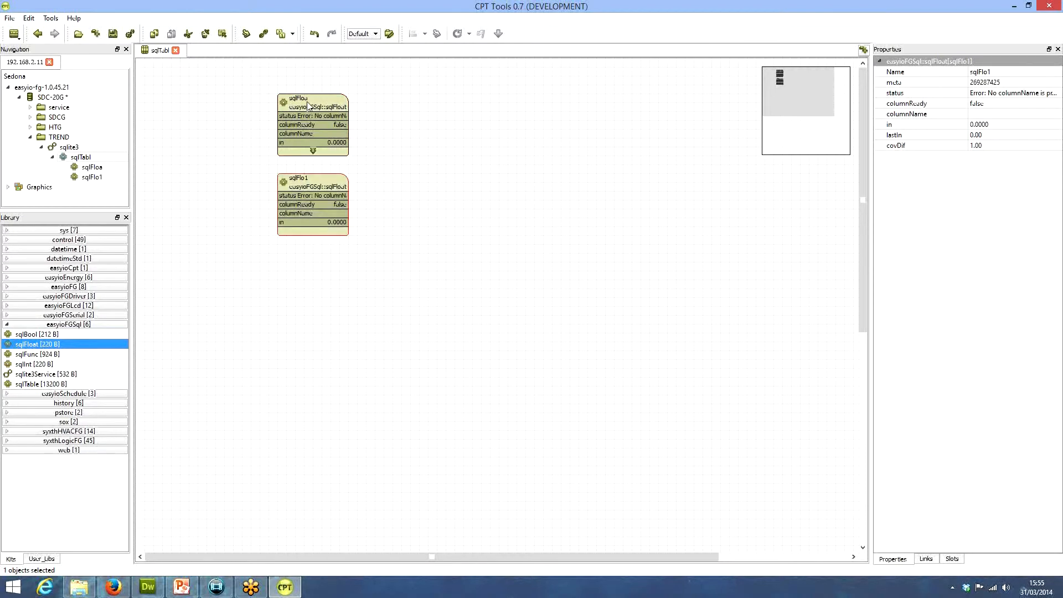
Rename the upper sqlFloat object ramp and set its columnName to ramp
click(997, 70)
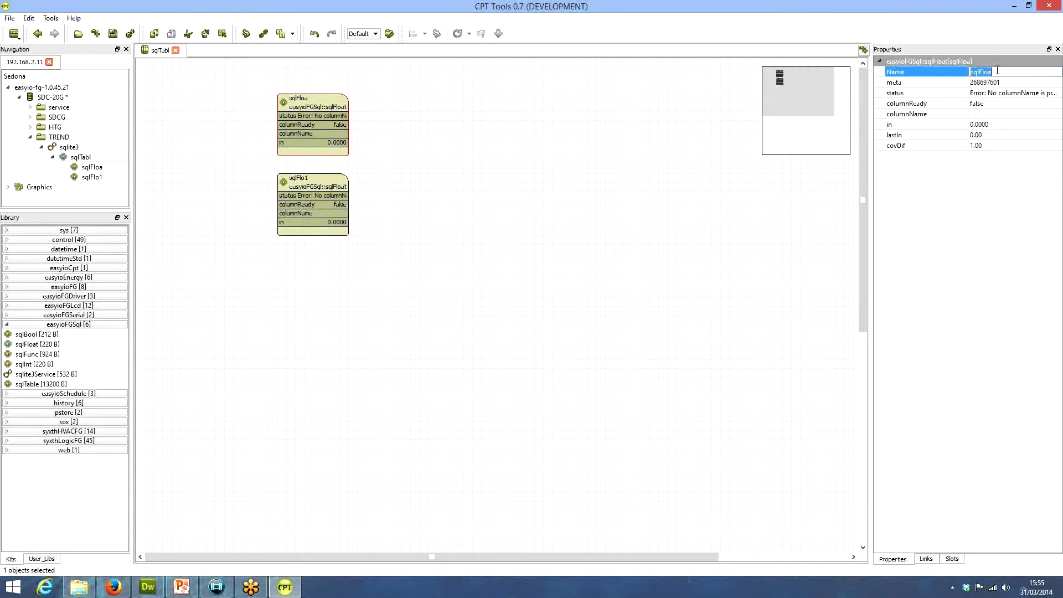
text(ramp)
key(Tab)
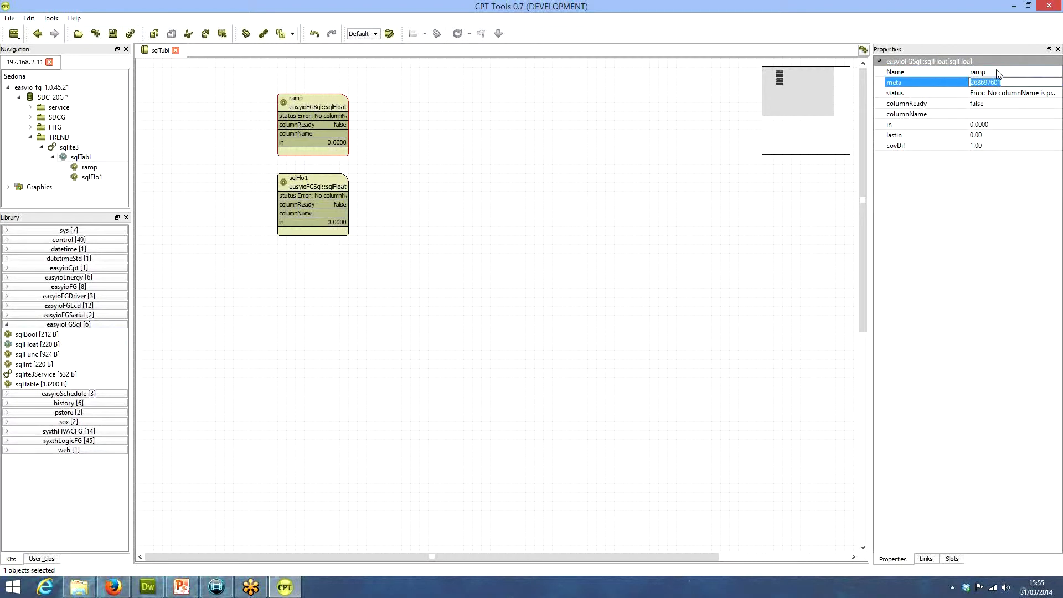
key(Tab)
key(Tab)
click(992, 112)
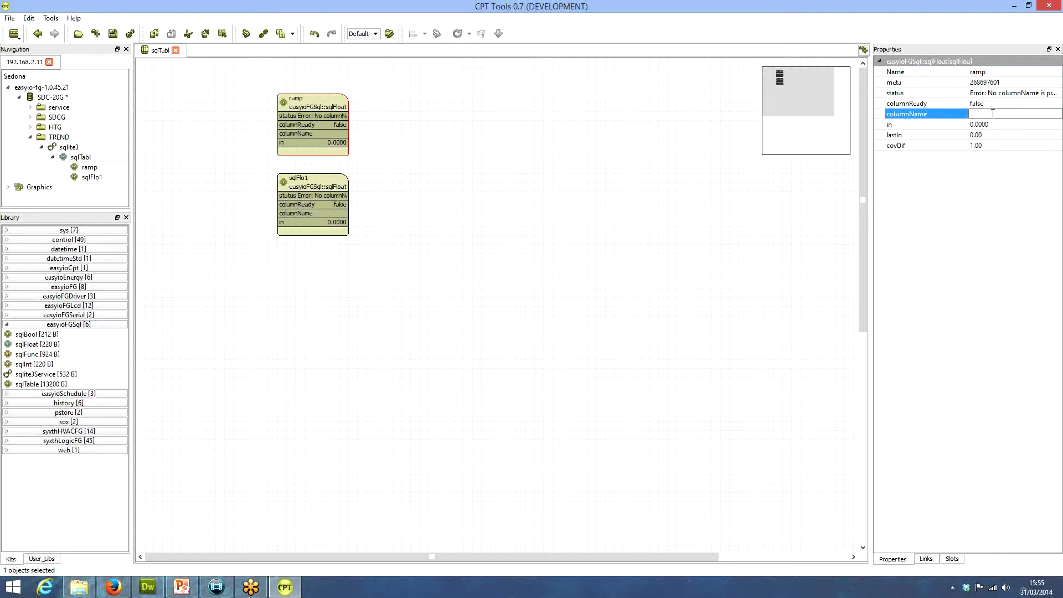
text(ramp)
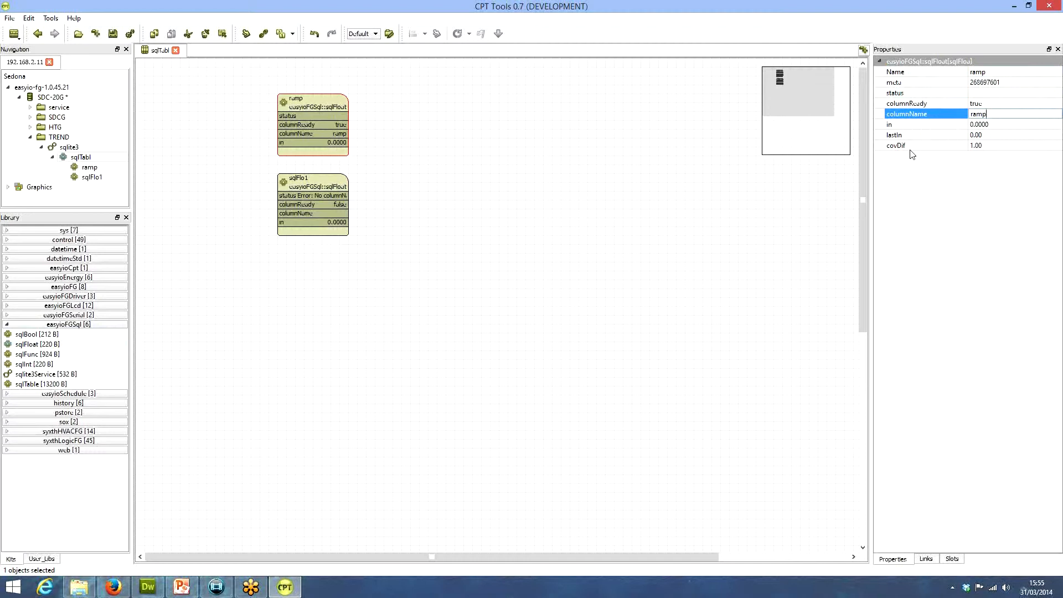
double_click(979, 114)
Set the ramp object's covDif to 0
double_click(989, 146)
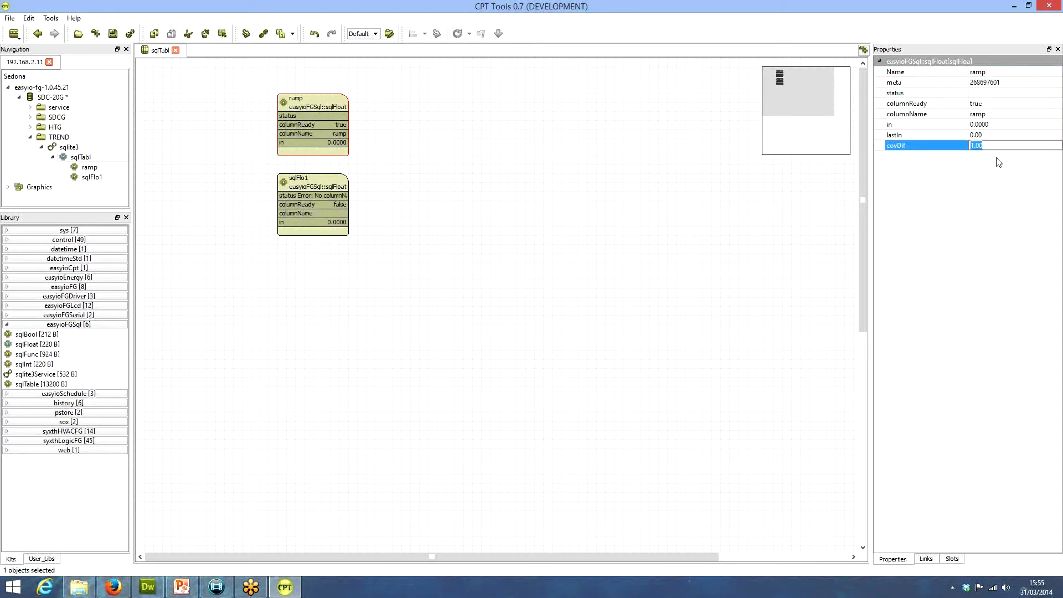
text(0.5)
key(Return)
Rename the lower sqlFloat object temp and set its columnName to temp
click(331, 185)
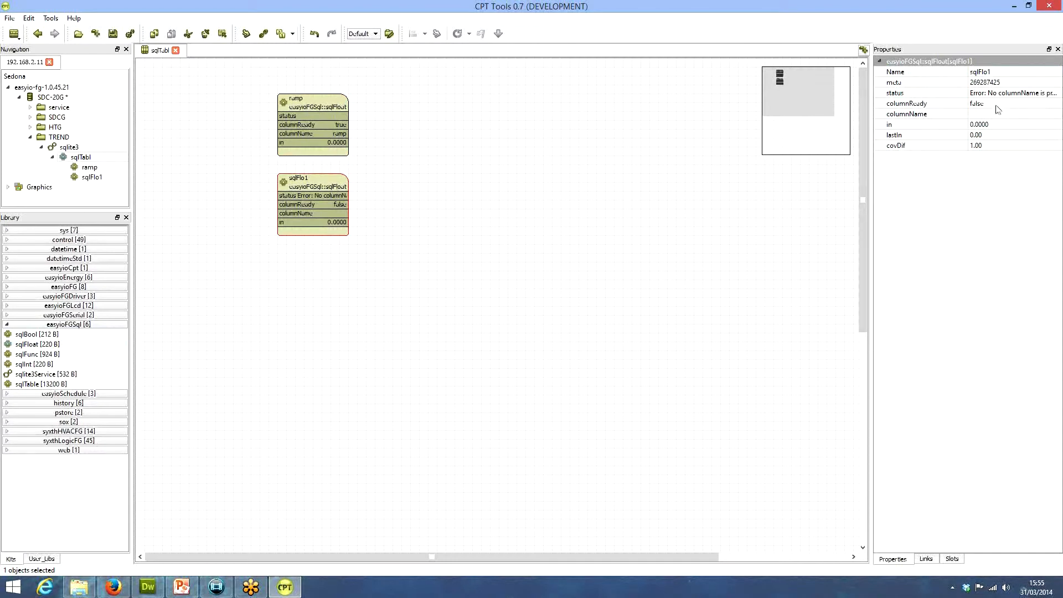
click(996, 71)
text(temp)
key(Tab)
key(Tab)
key(Tab)
key(Tab)
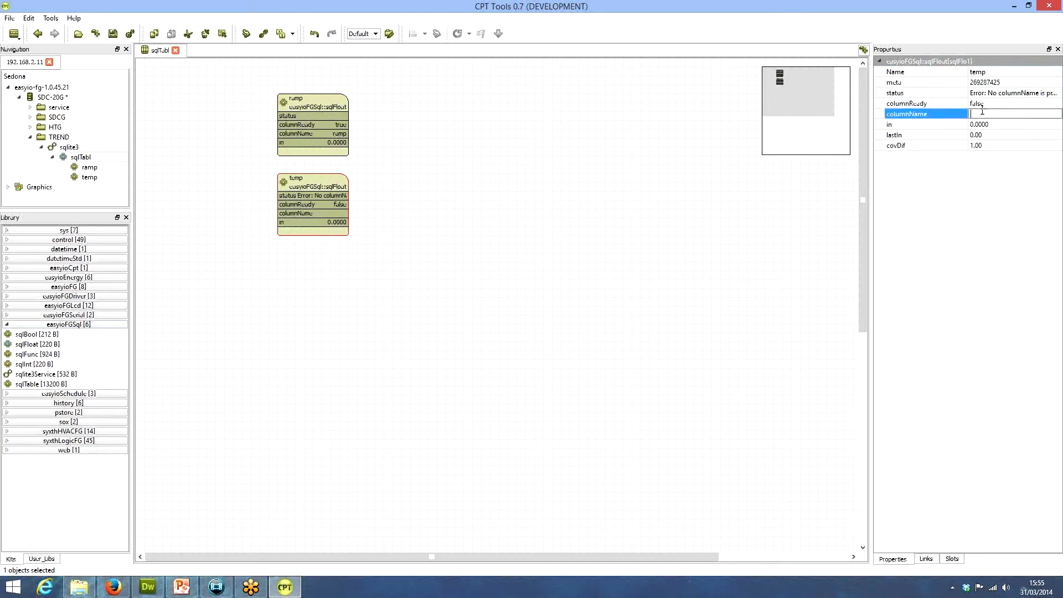
text(temp)
key(Tab)
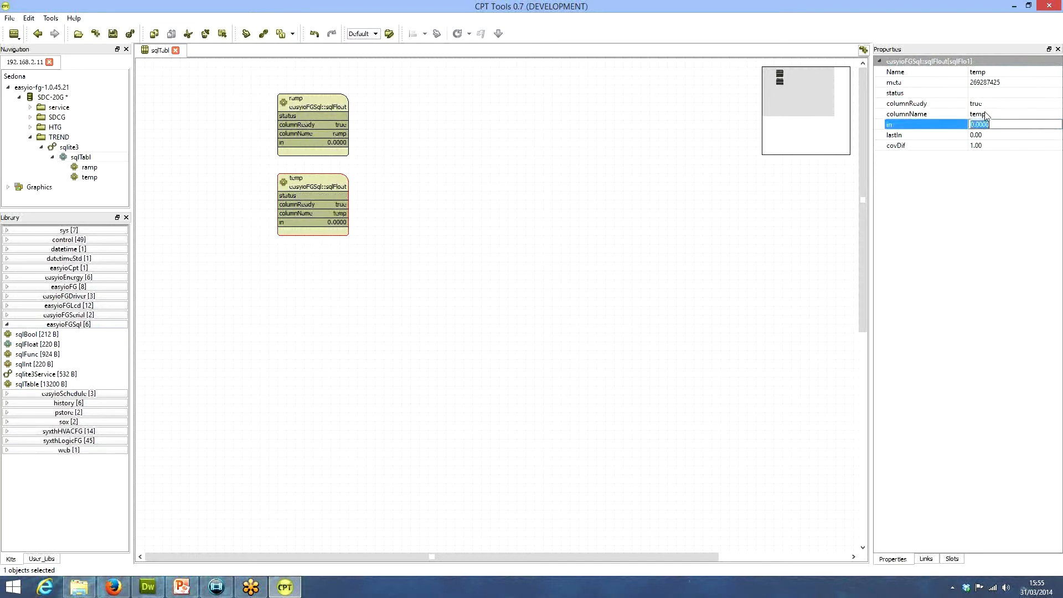
Open the SDCG folder's wire sheet and move the FLOW sensor up, just below the schedule object
click(985, 114)
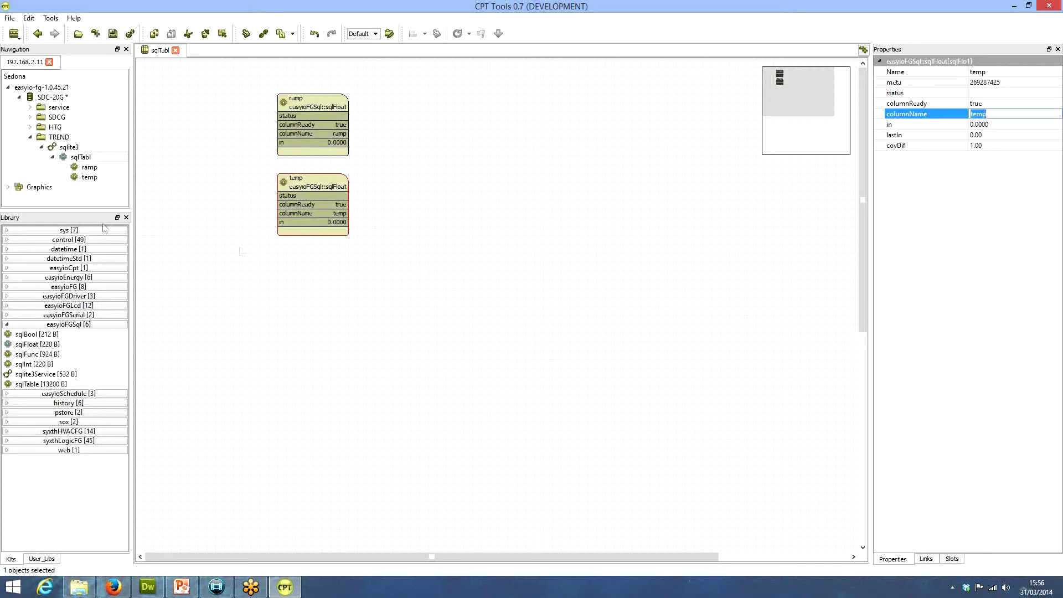
click(30, 117)
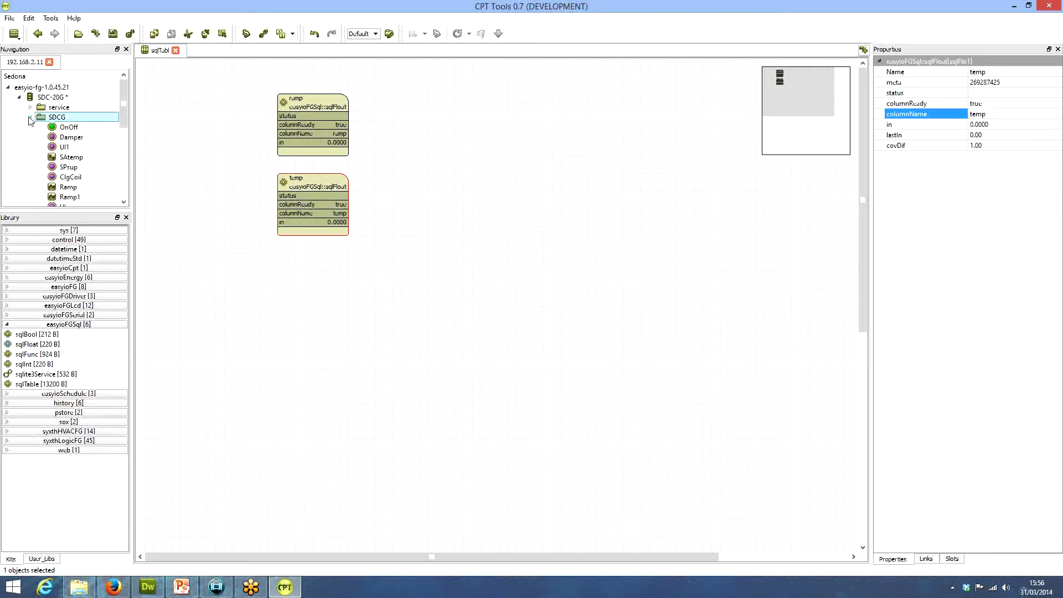
double_click(50, 117)
drag(125, 108, 128, 183)
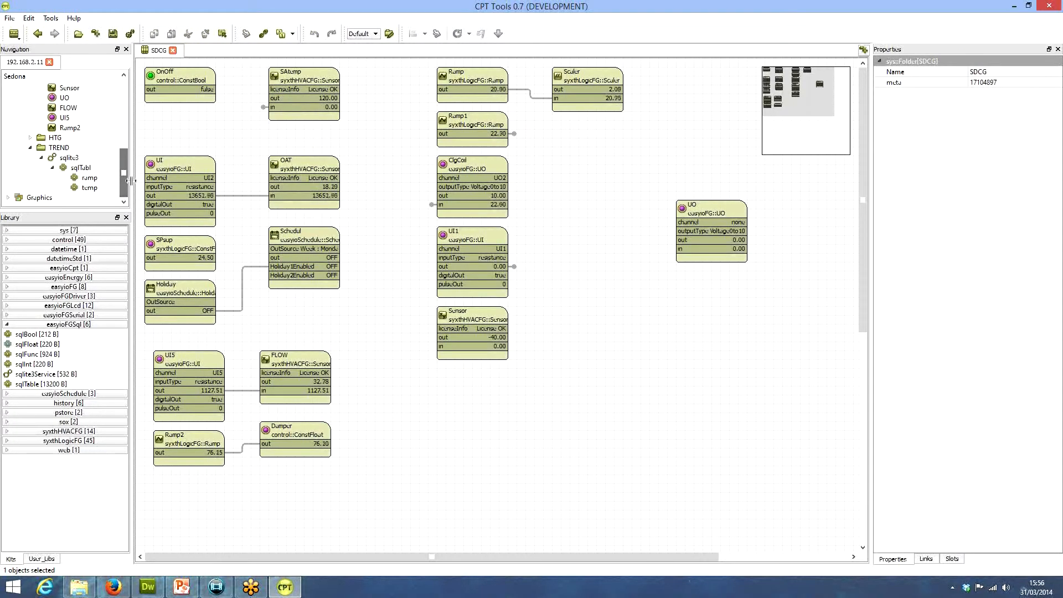
click(193, 449)
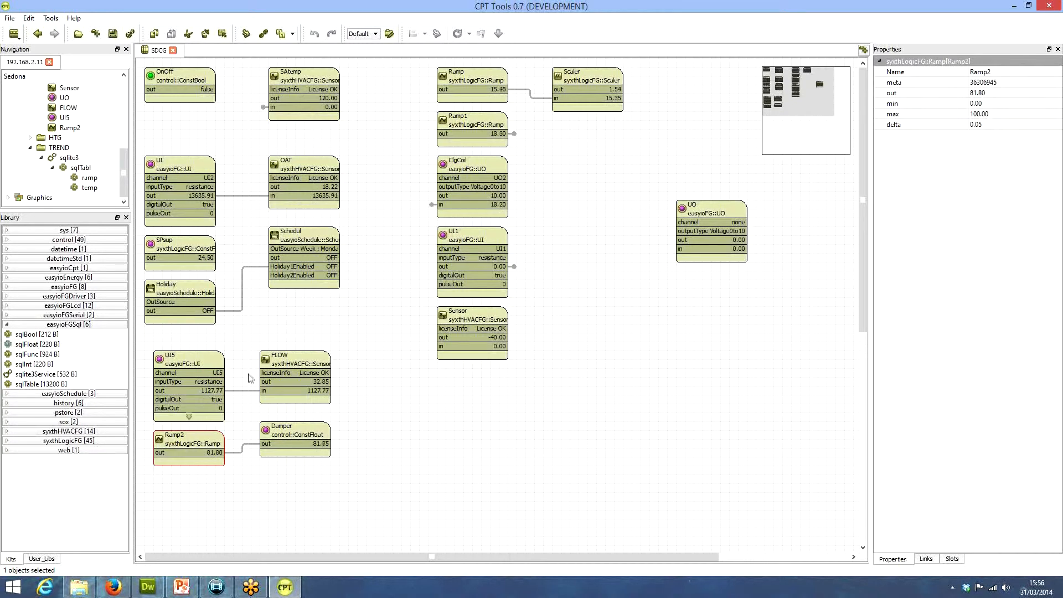
click(310, 170)
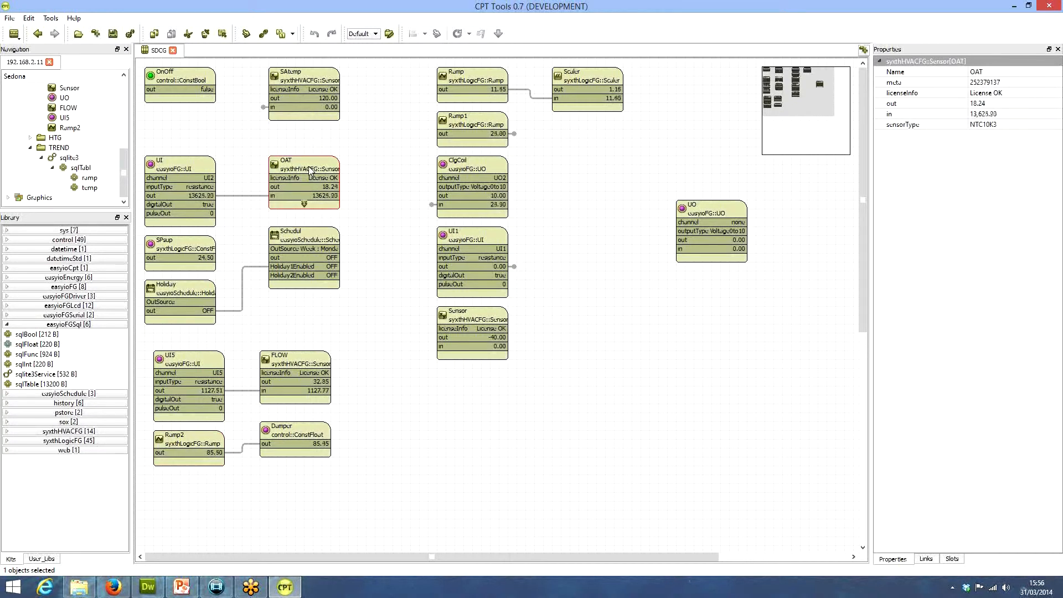
drag(294, 363, 302, 336)
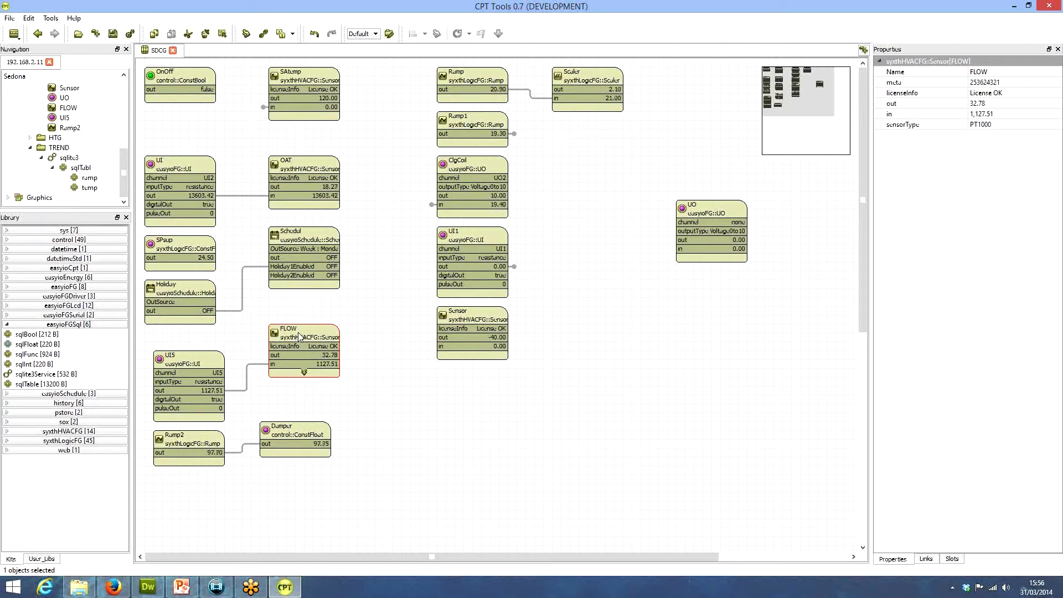
Link the FLOW sensor's out slot to the in slot of temp under TREND/sqlite3's SQL table
click(264, 35)
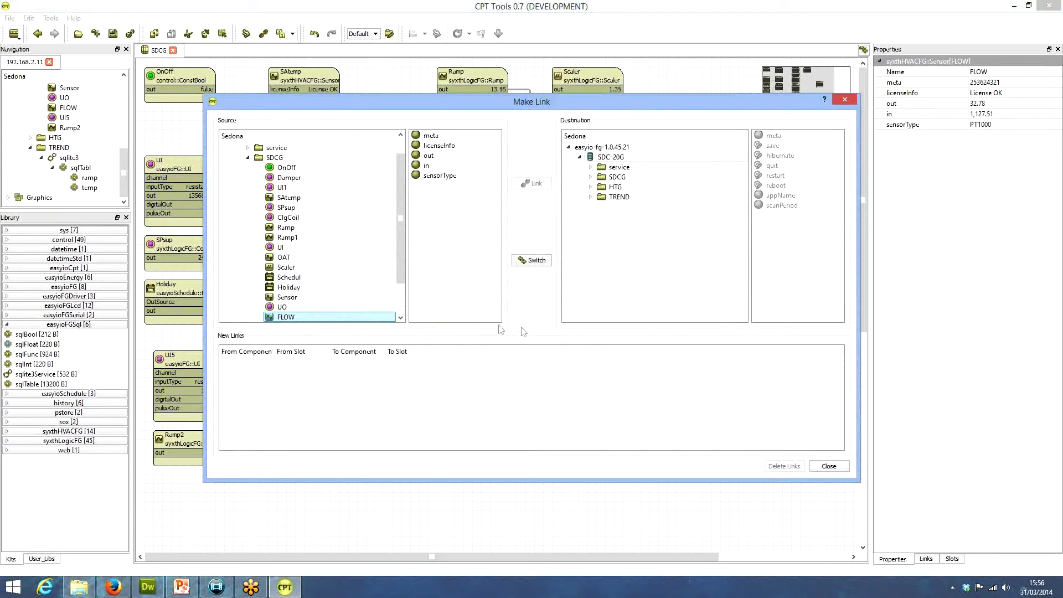
click(429, 155)
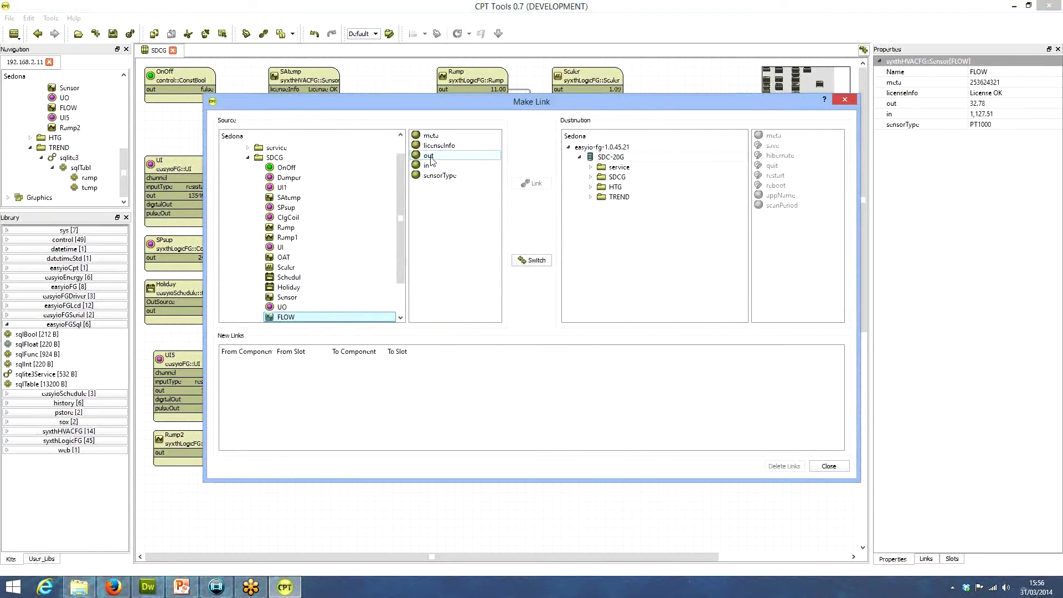
click(590, 197)
click(601, 207)
click(612, 217)
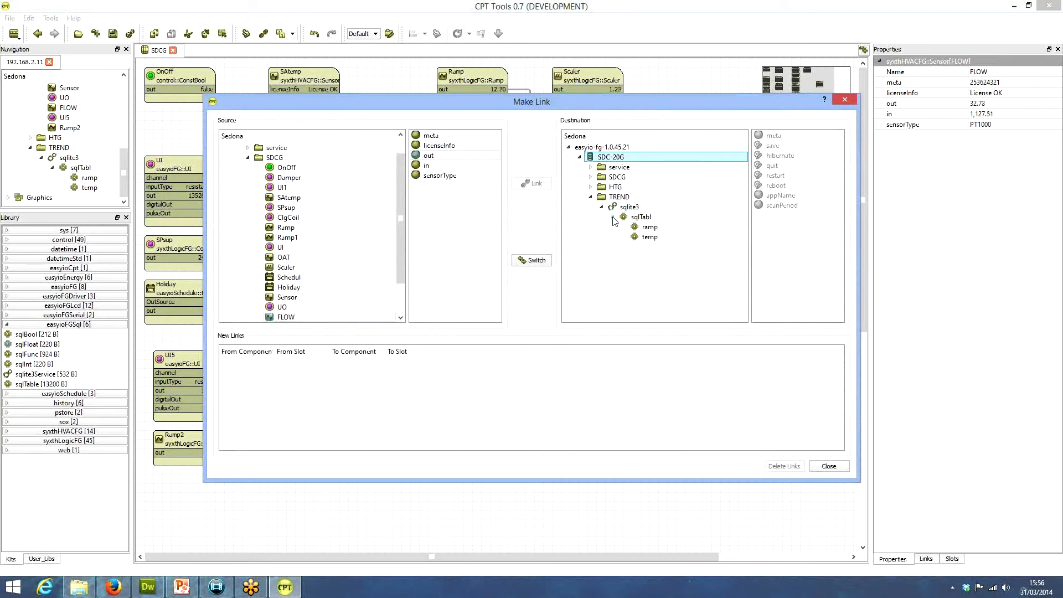
click(646, 239)
click(769, 176)
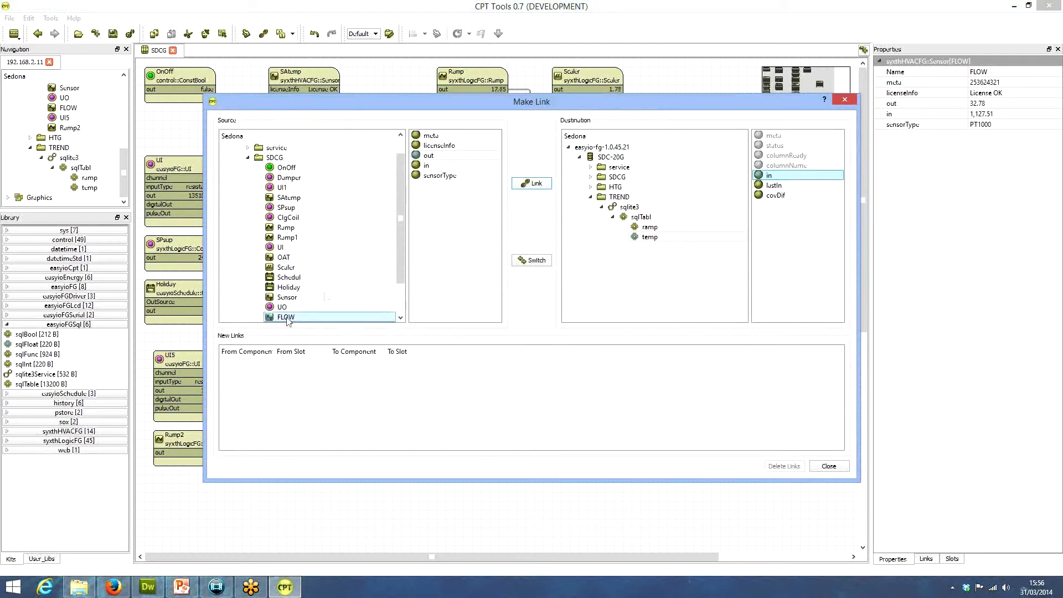
click(525, 184)
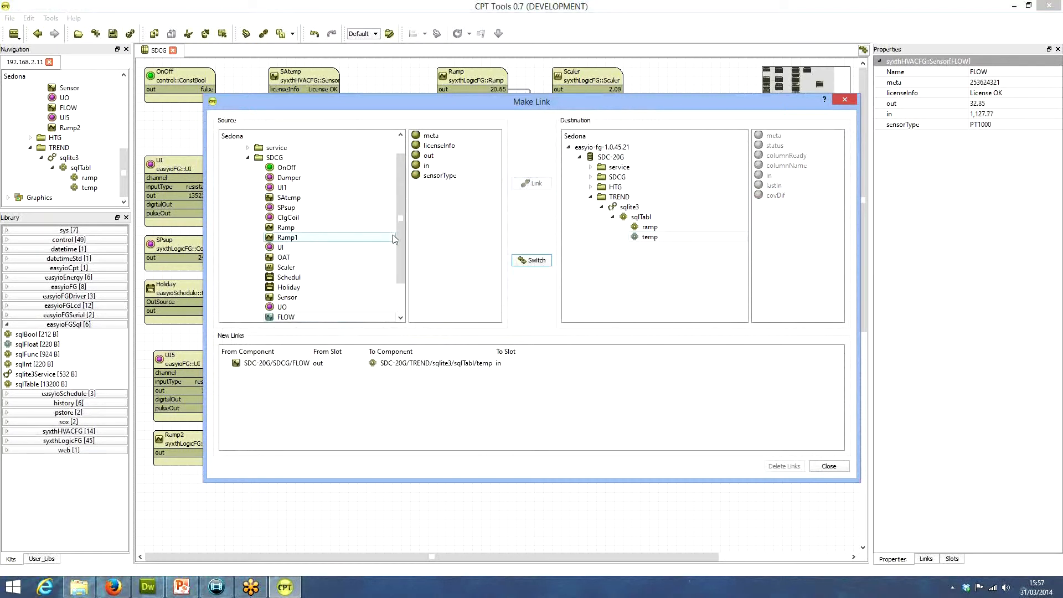
Link Ramp2's out slot to the in slot of ramp in the SQL table and close the link dialog
scroll(402, 227, down, 2)
click(295, 298)
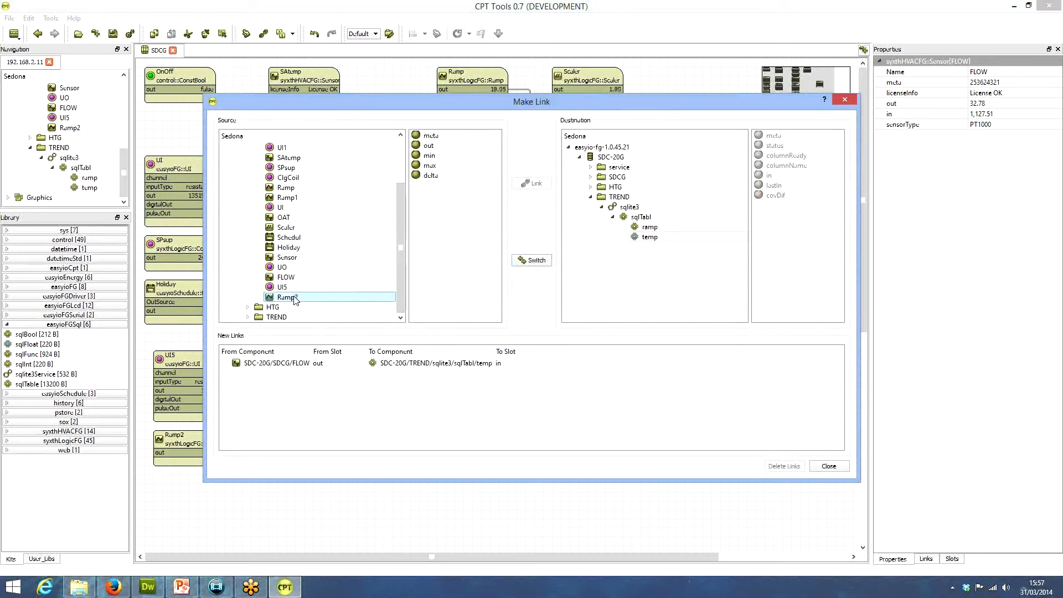
click(429, 145)
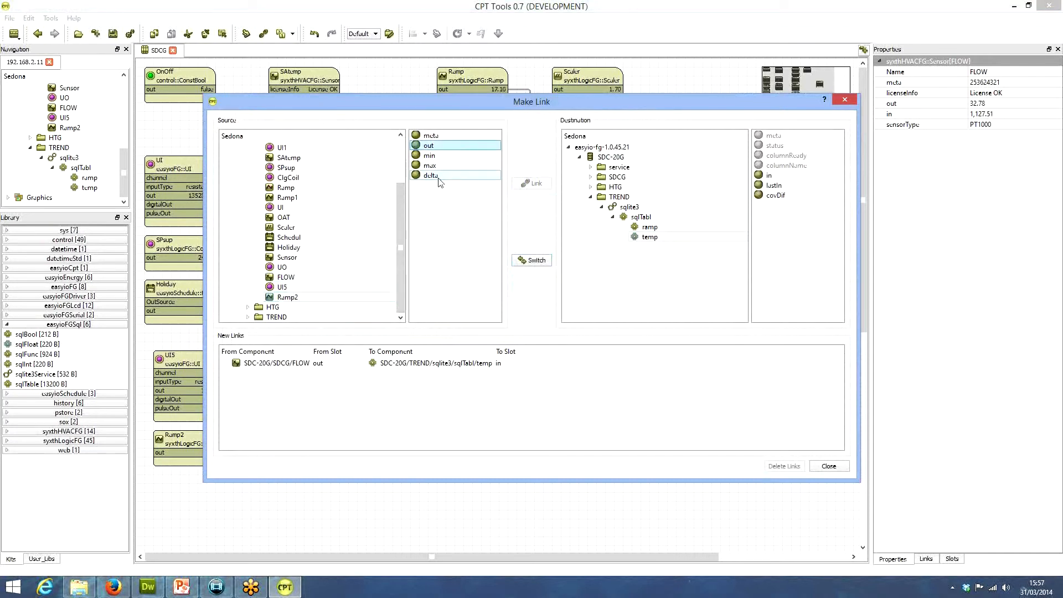
click(650, 227)
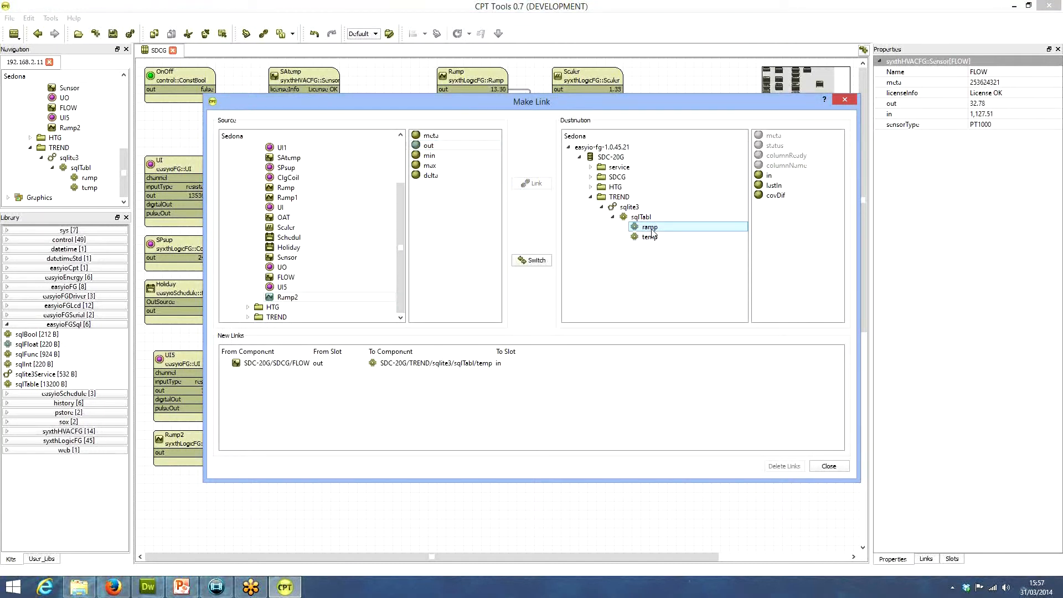
click(769, 176)
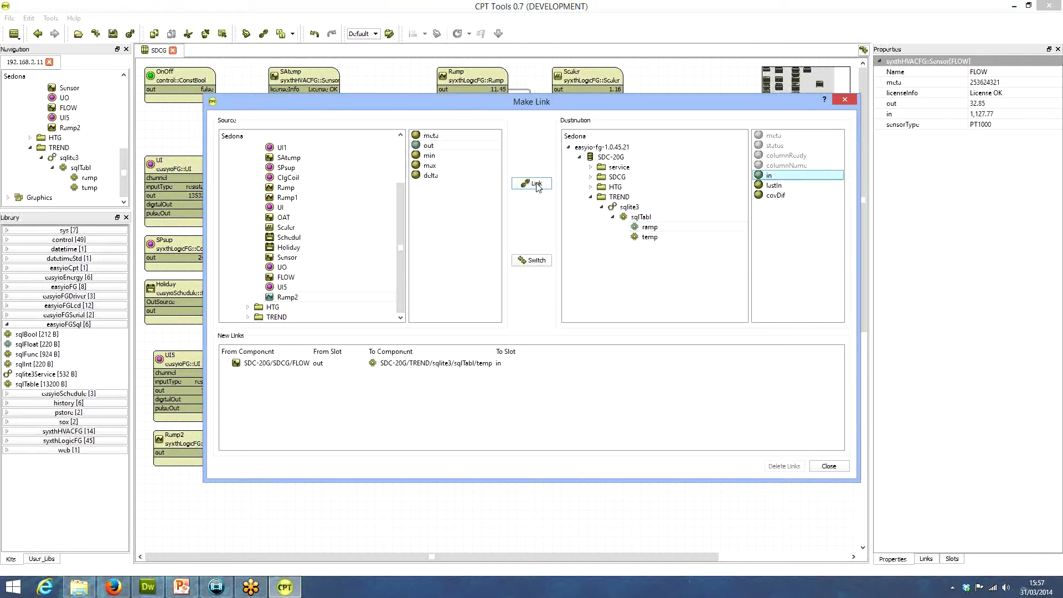
click(535, 184)
click(827, 466)
Open the SQL table's wire sheet and check the links of the temp object
double_click(80, 168)
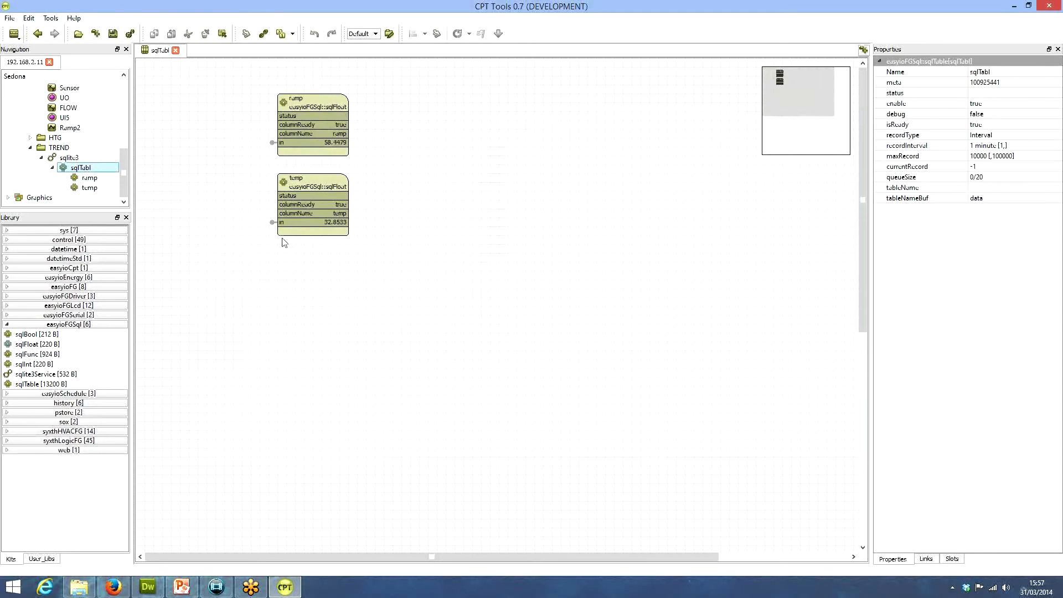
click(283, 181)
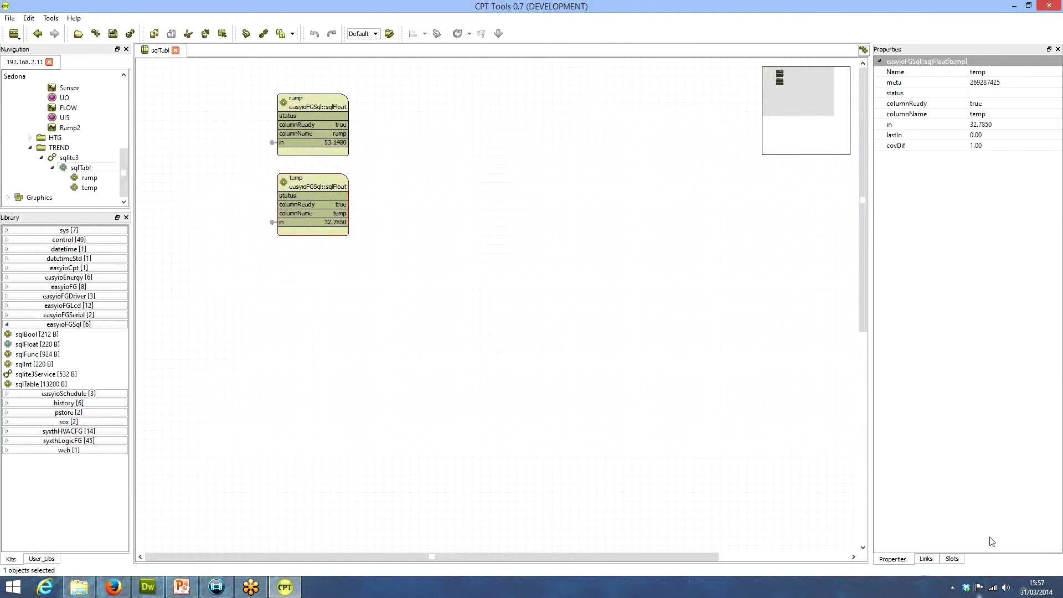
click(925, 559)
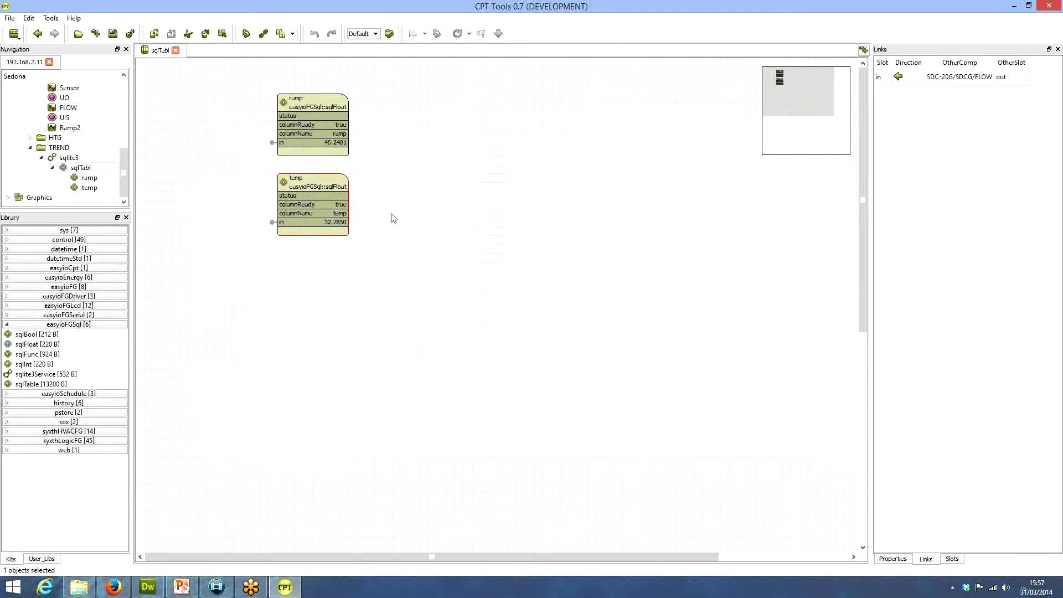
Run the syncStructure action and the updateStructure action on the SQL table
click(81, 169)
right_click(88, 172)
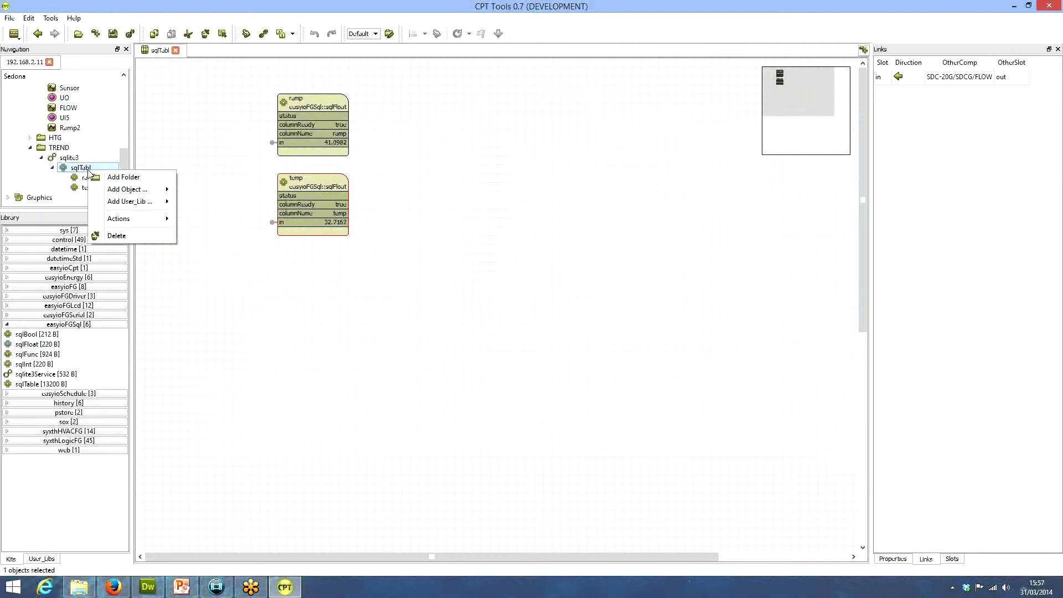
mouse_move(133, 219)
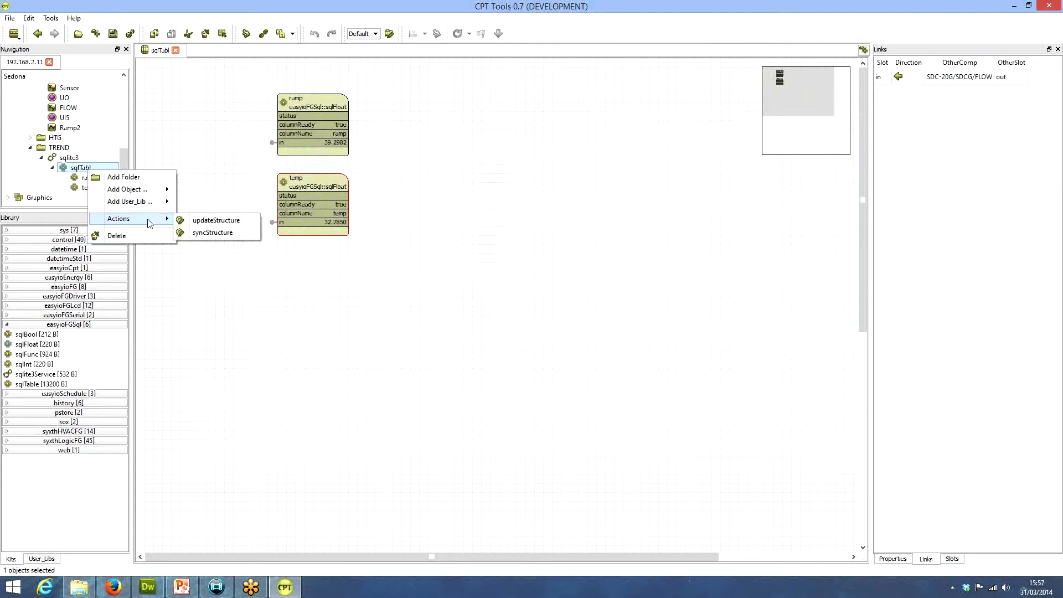
click(206, 235)
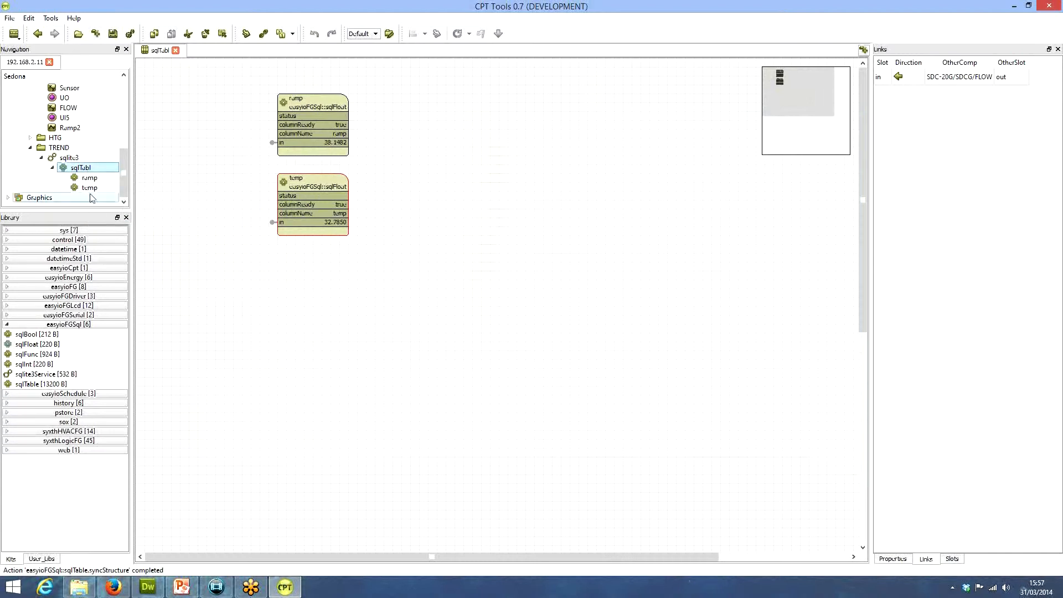
right_click(79, 169)
mouse_move(138, 216)
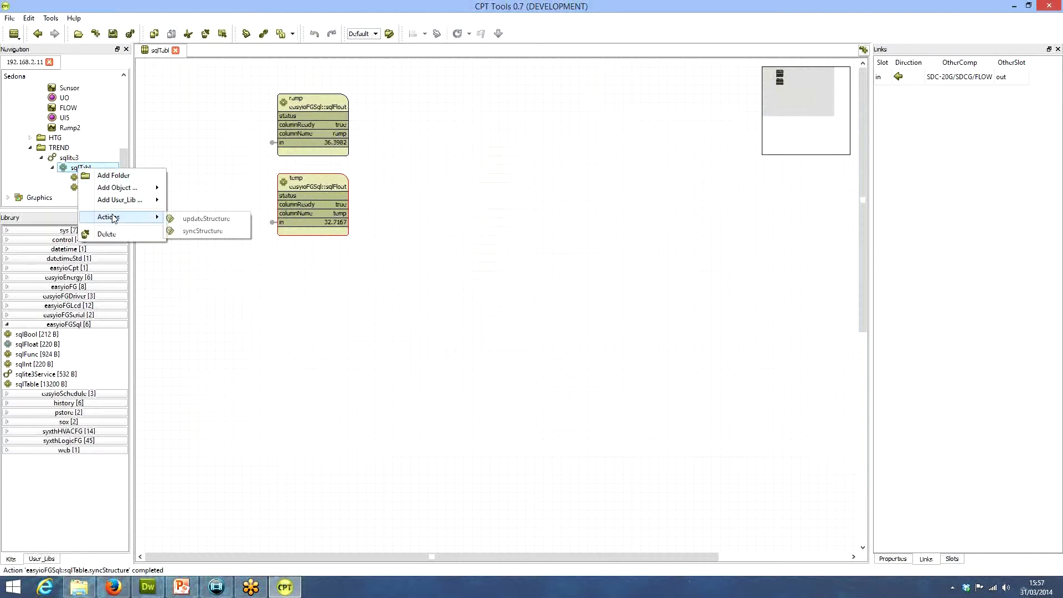
click(211, 217)
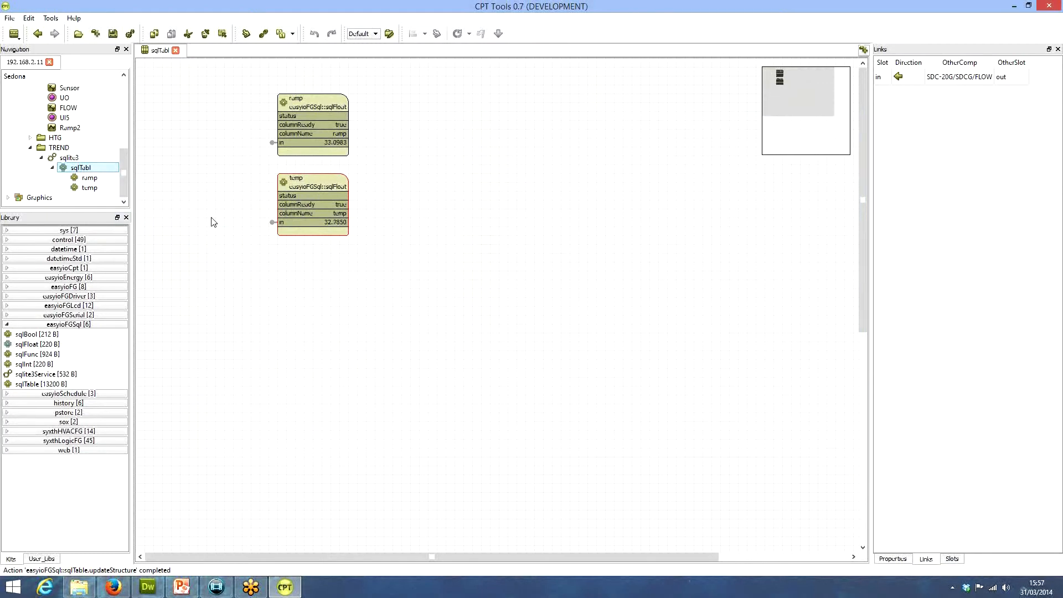
Check the SQL table's record count in the sqlite3 wire sheet and review the table's properties
double_click(65, 157)
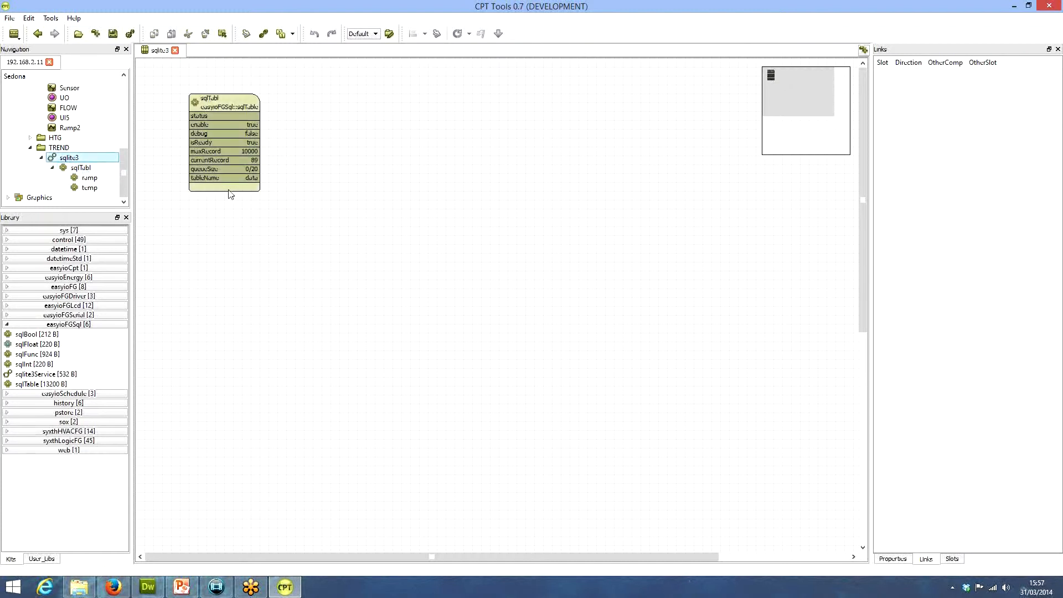
double_click(230, 108)
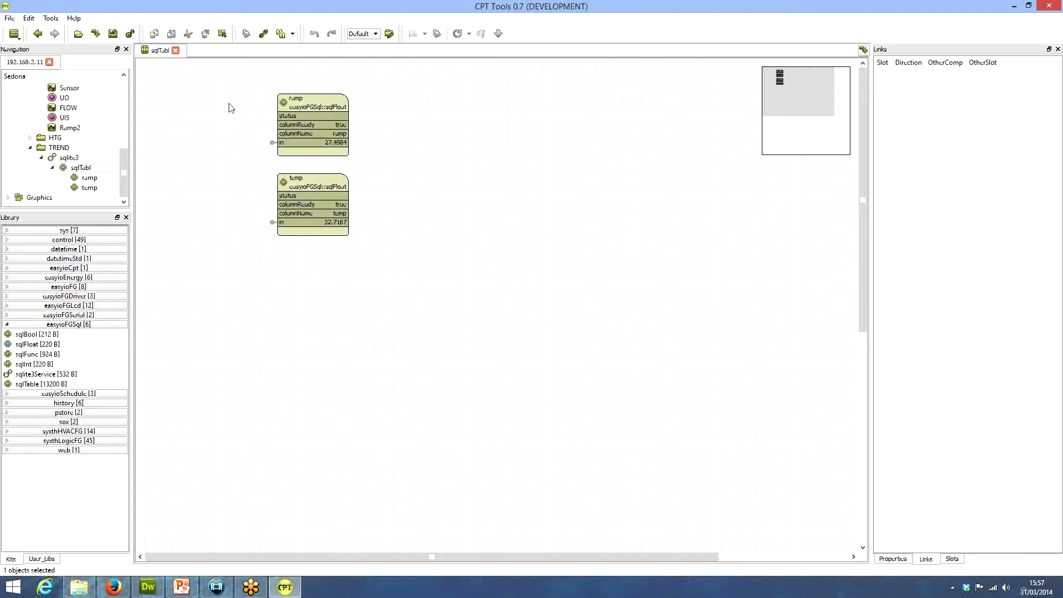
double_click(58, 149)
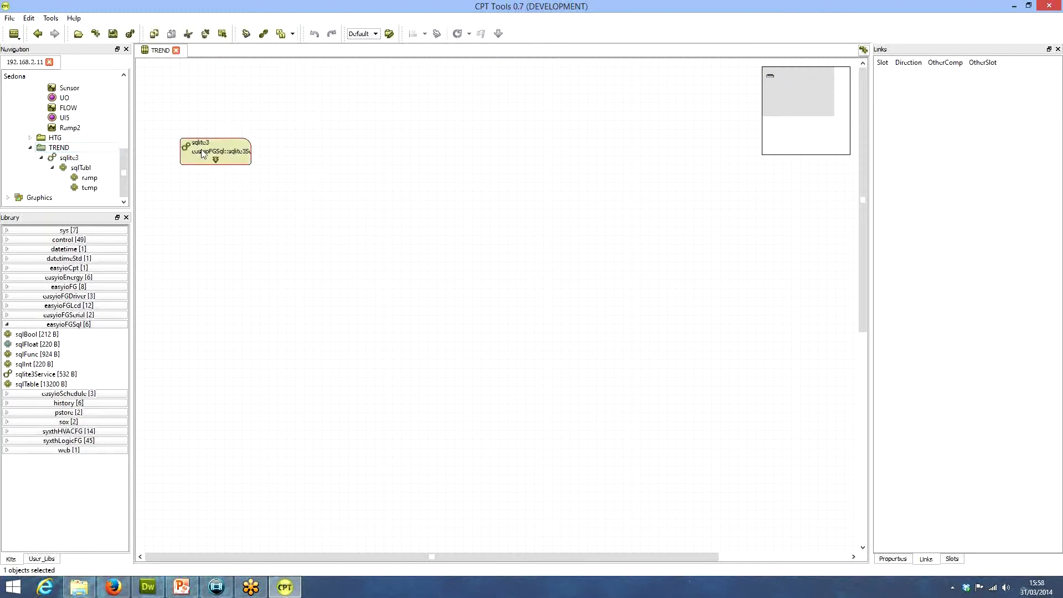
double_click(78, 167)
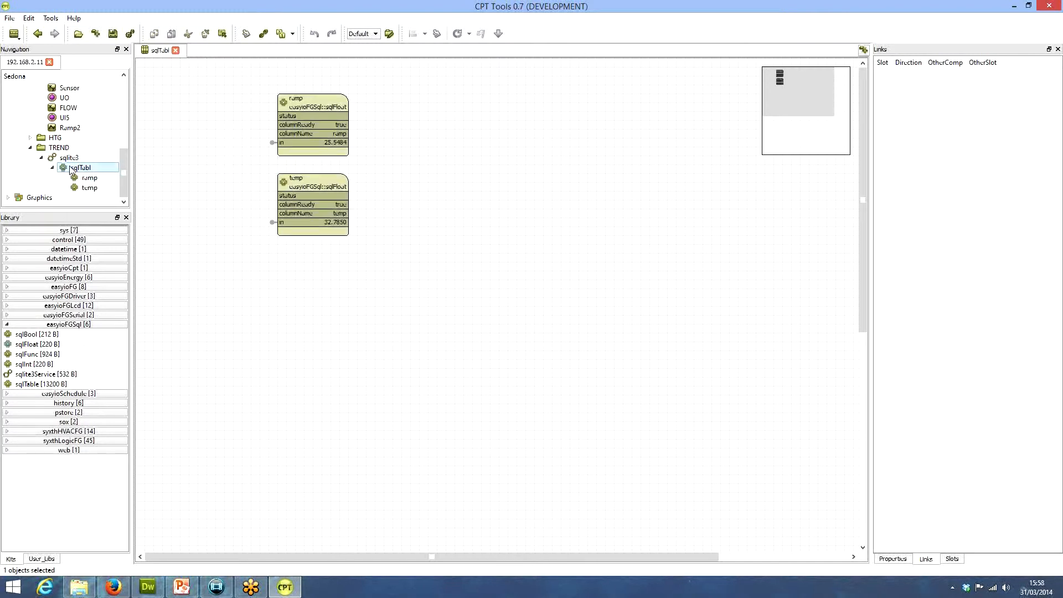
click(904, 559)
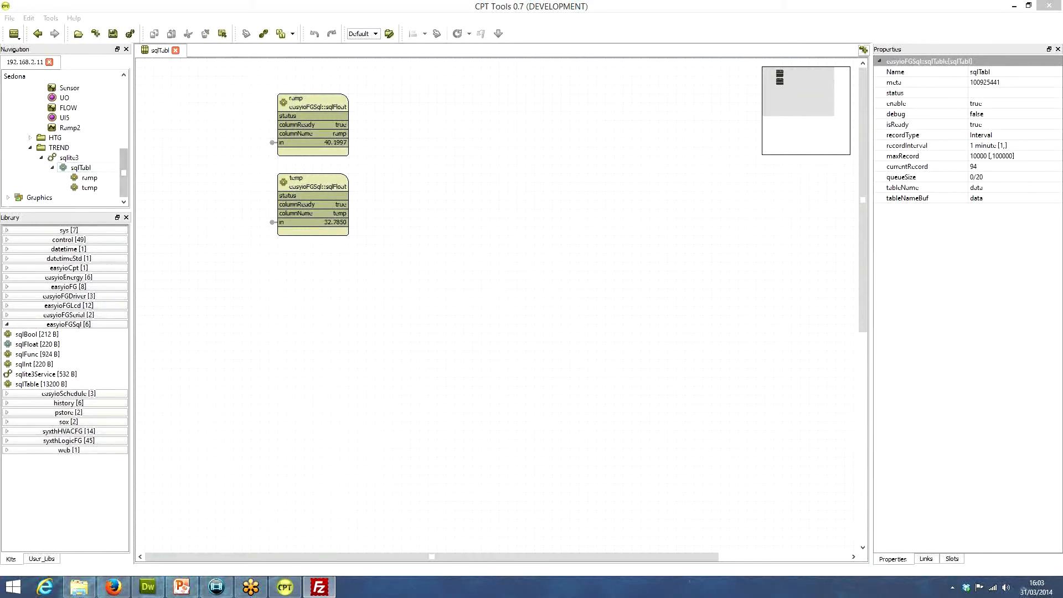
Create a new graphic file named NewTrend in the Graphics folder
click(8, 198)
scroll(125, 150, down, 2)
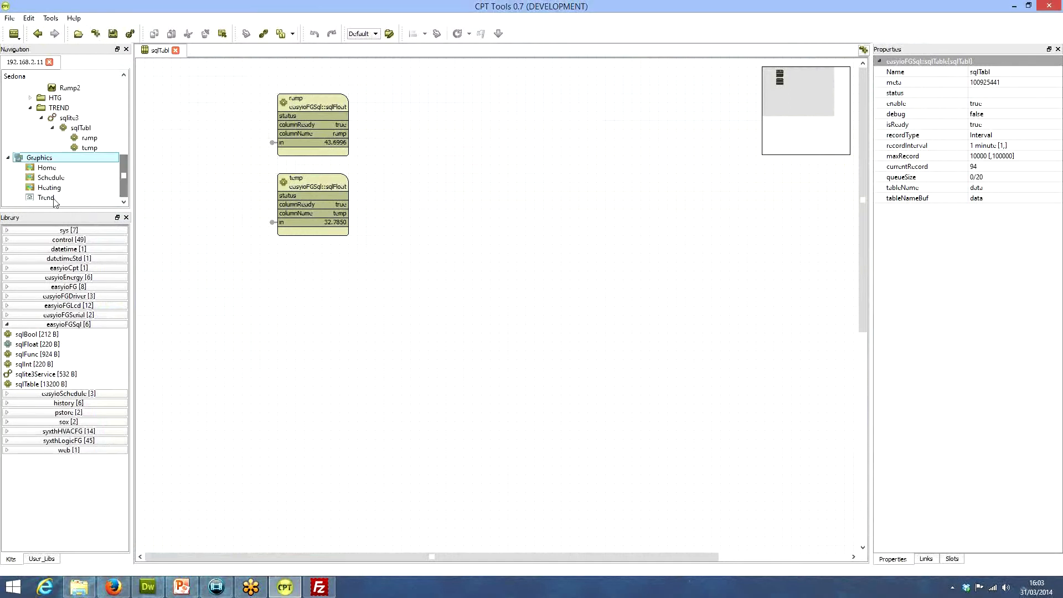
click(40, 198)
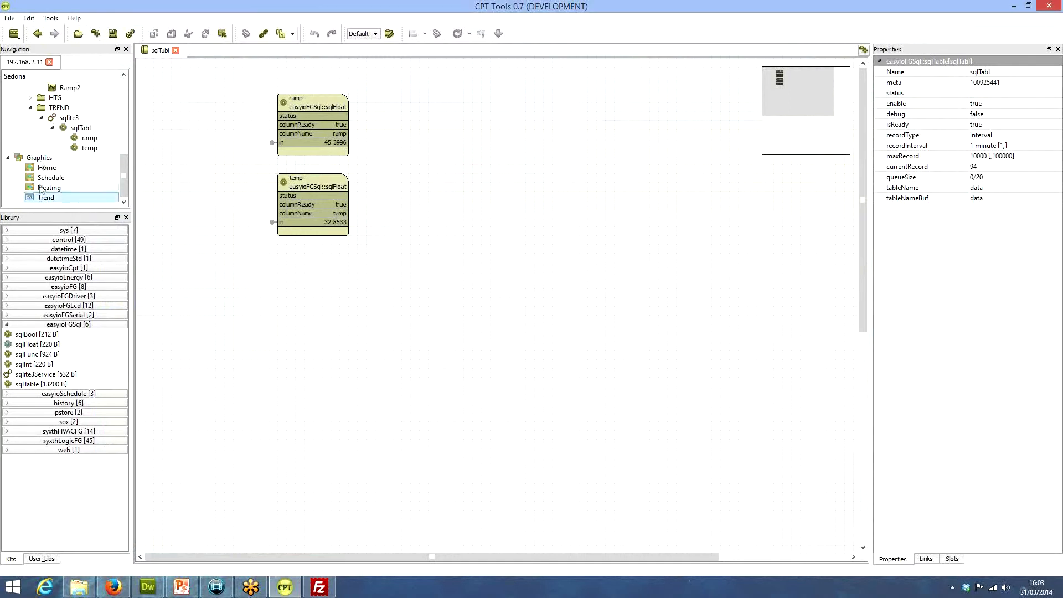
click(35, 158)
right_click(37, 157)
click(63, 164)
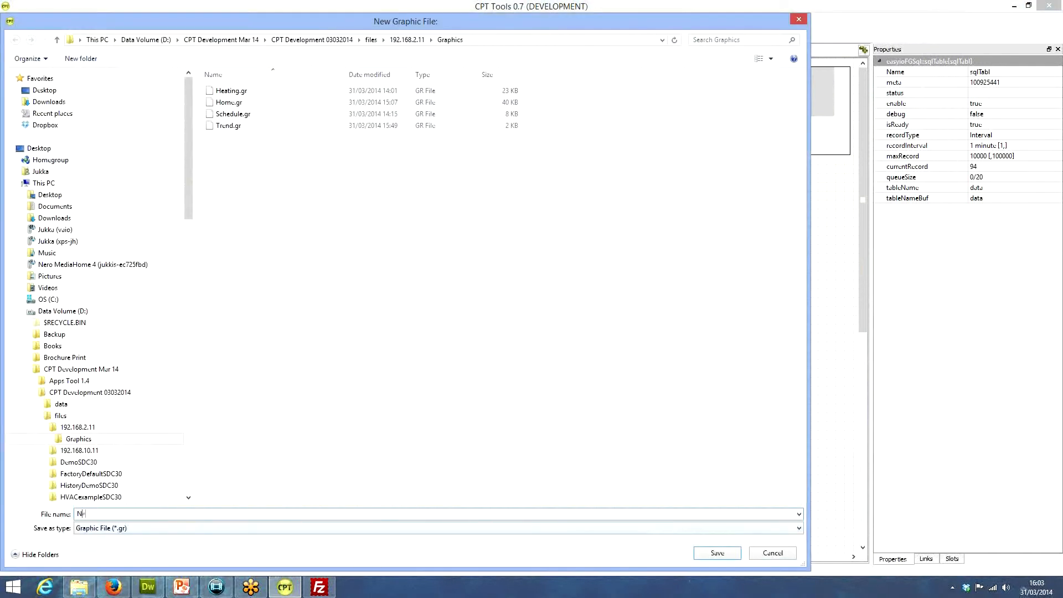
text(d)
key(Return)
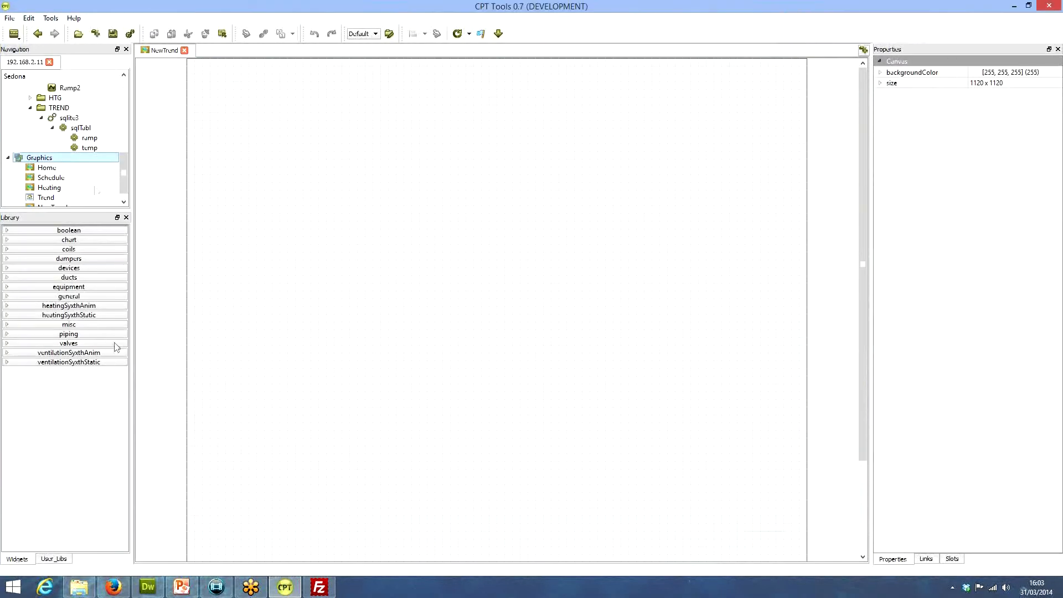
Place a general Label widget of 70 x 28 at about (388, 44) near the top of the NewTrend canvas
scroll(119, 174, down, 1)
click(58, 199)
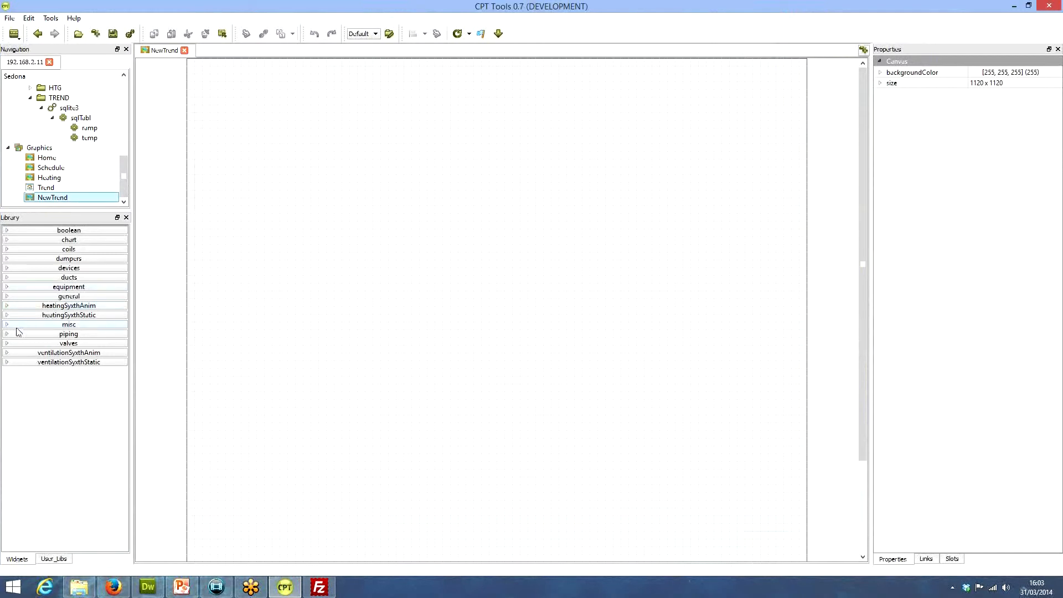
click(7, 297)
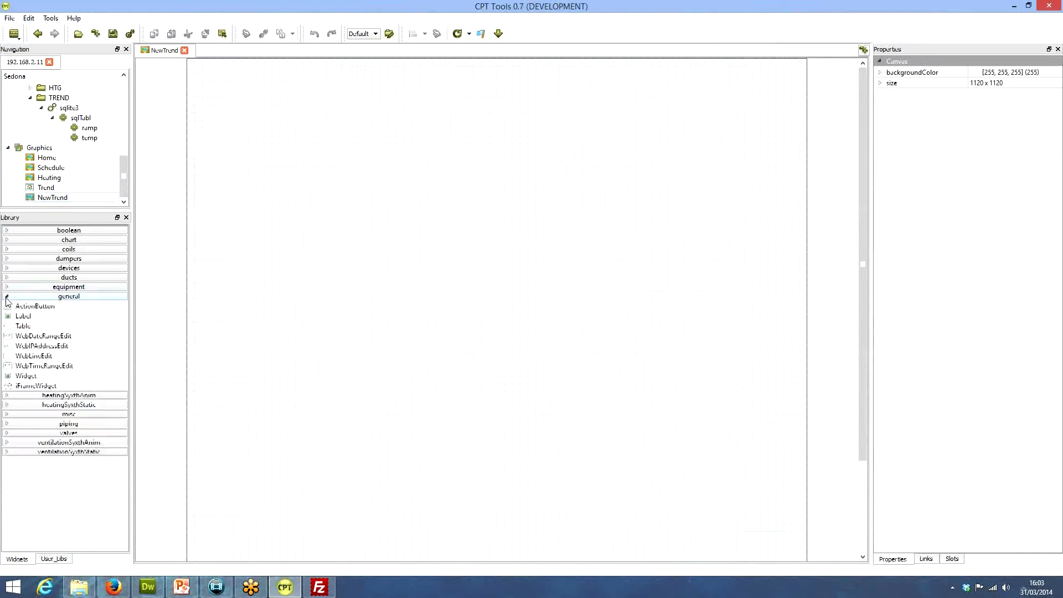
drag(26, 320, 425, 94)
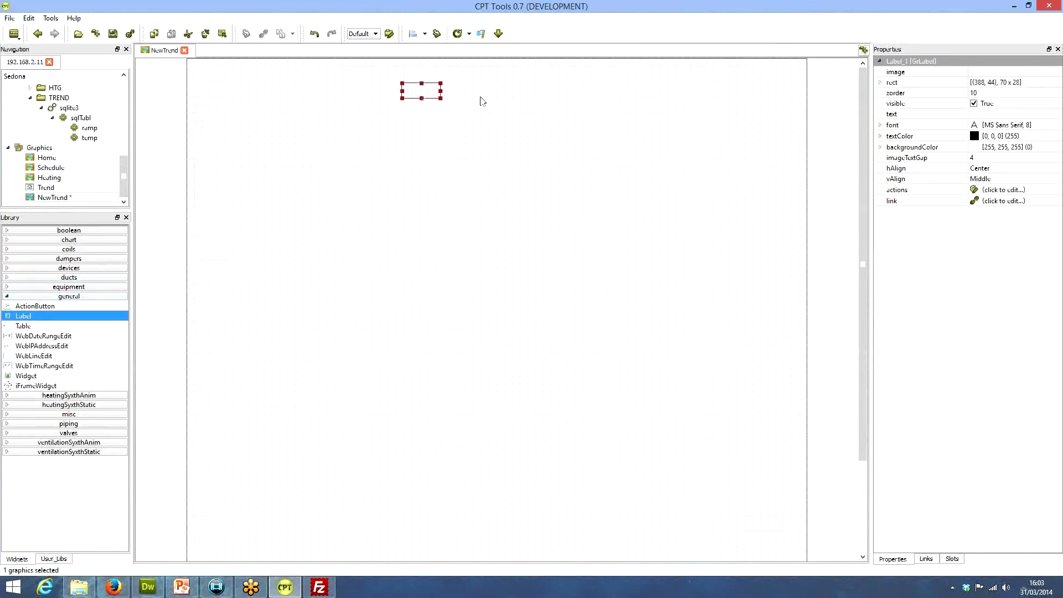
Set the label's text to TREND HISTORY, widen it to about 459 x 28 and reposition it at about (322, 42)
click(978, 115)
text(TREND)
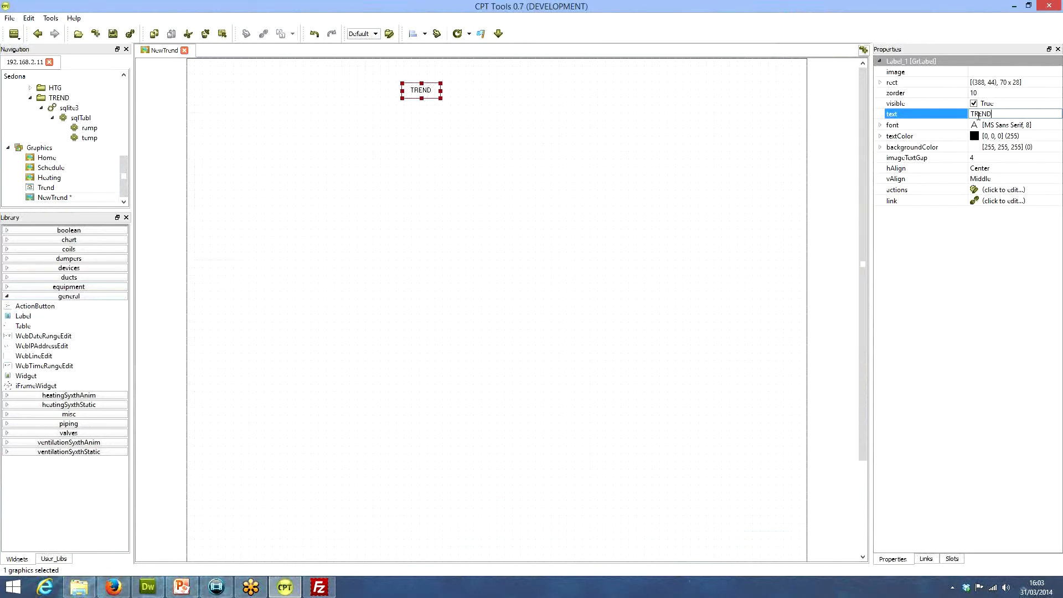
text( HISTORY)
drag(441, 91, 655, 90)
drag(528, 93, 492, 92)
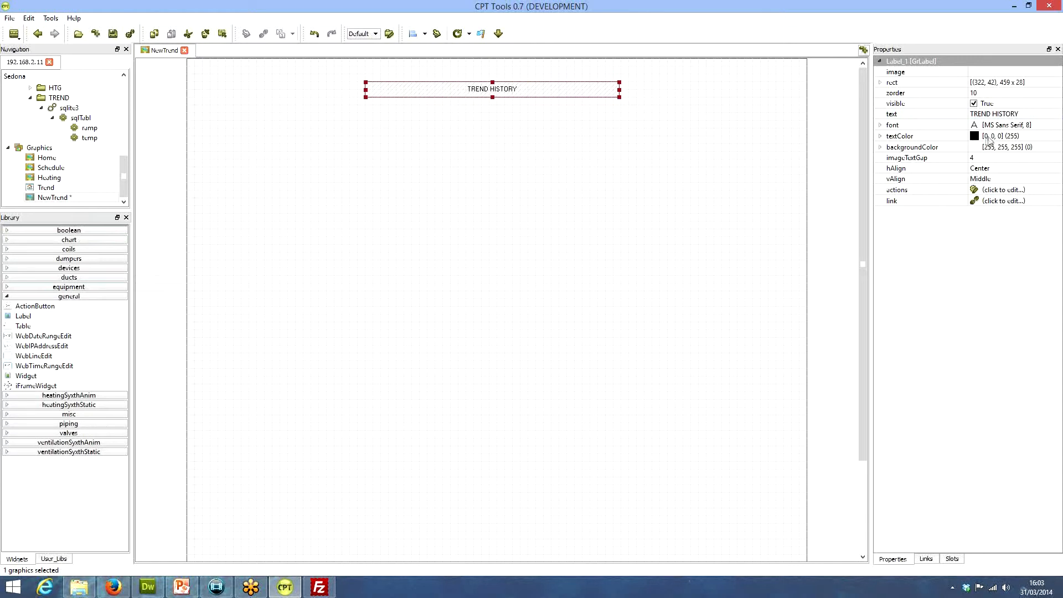
Set the TREND HISTORY label's font to 12 point bold and increase its height to about 43
click(879, 125)
click(1012, 145)
click(1057, 143)
click(1057, 143)
click(1057, 143)
click(1057, 143)
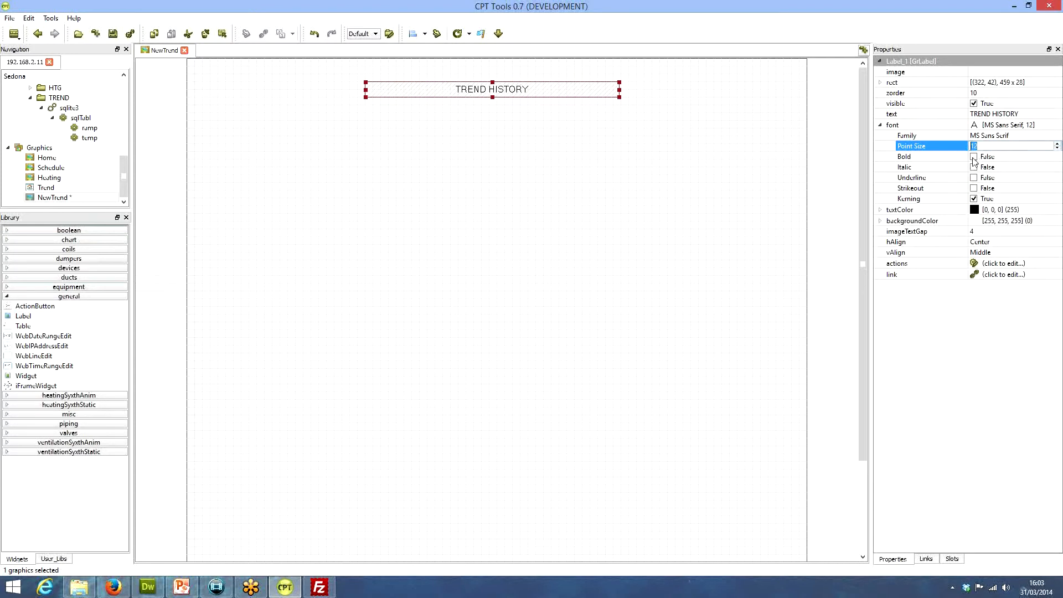
click(973, 157)
click(975, 157)
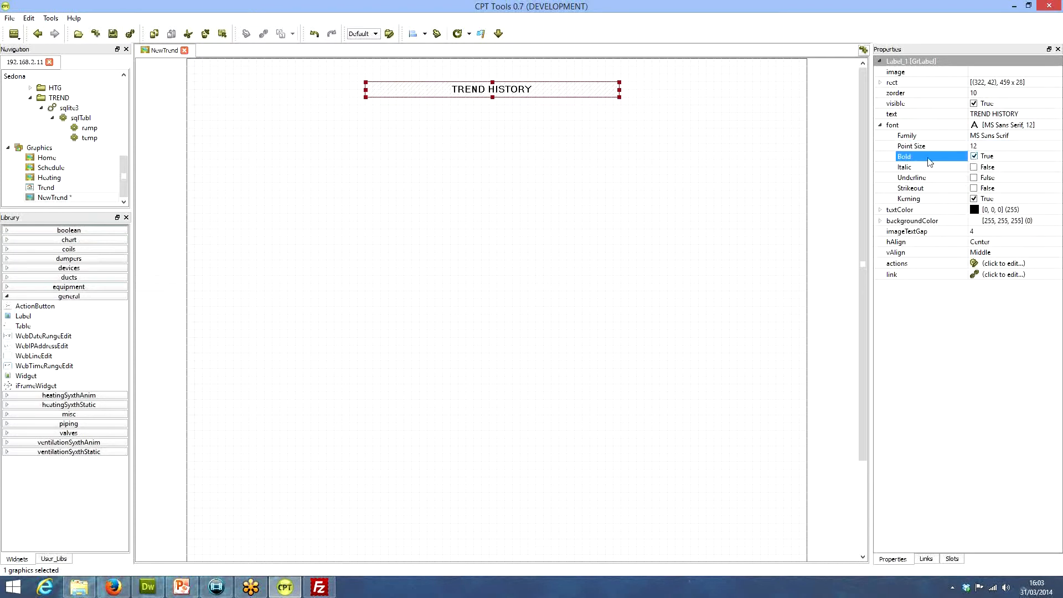
drag(492, 97, 492, 106)
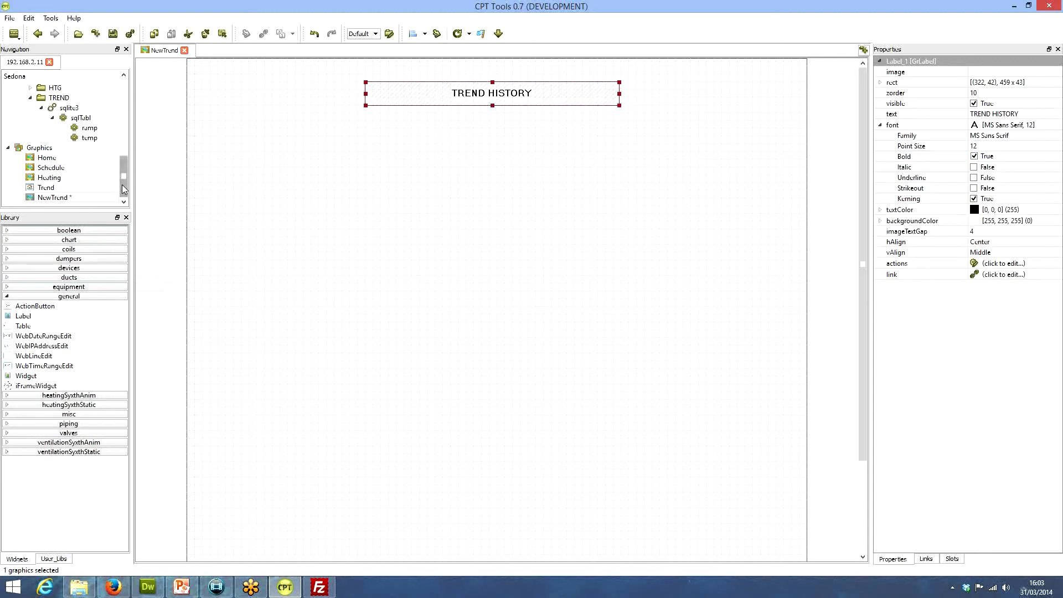
Place a HistoryLineChart widget of 627 x 287 below the TREND HISTORY label, at about (238, 112)
drag(122, 185, 122, 175)
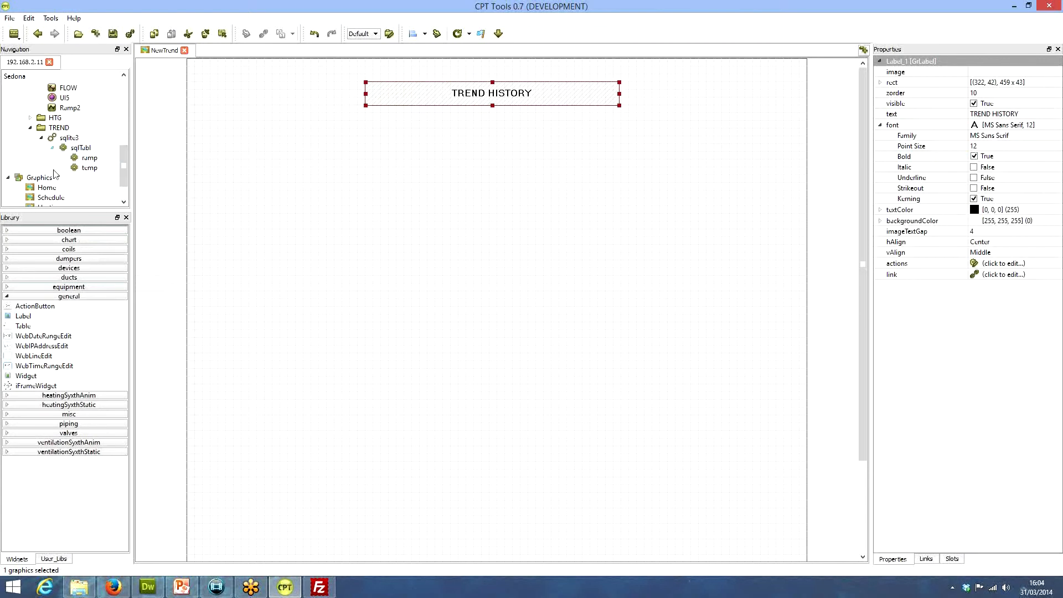
scroll(123, 177, down, 1)
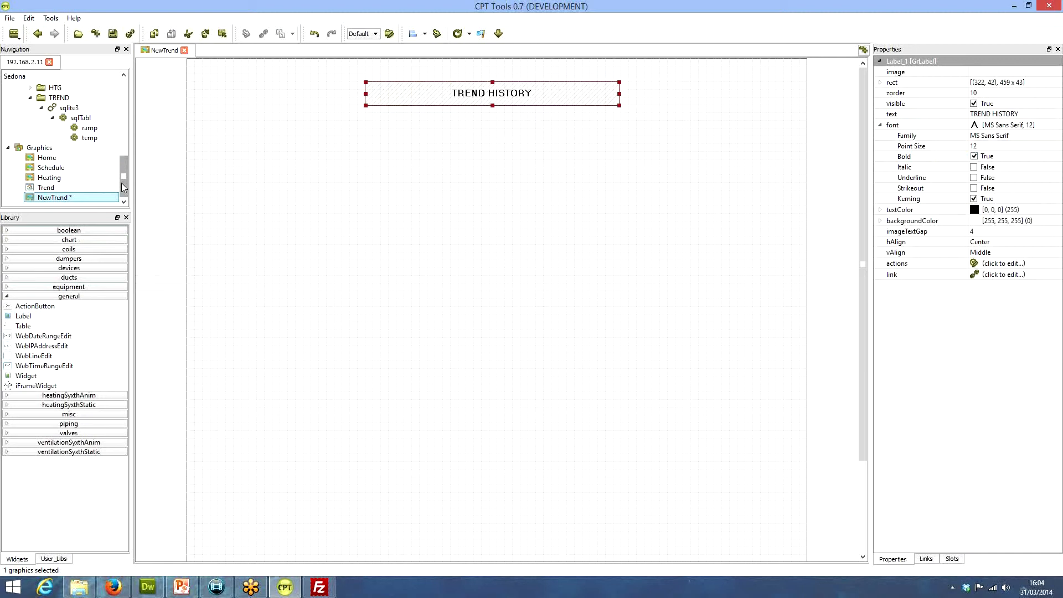
click(6, 241)
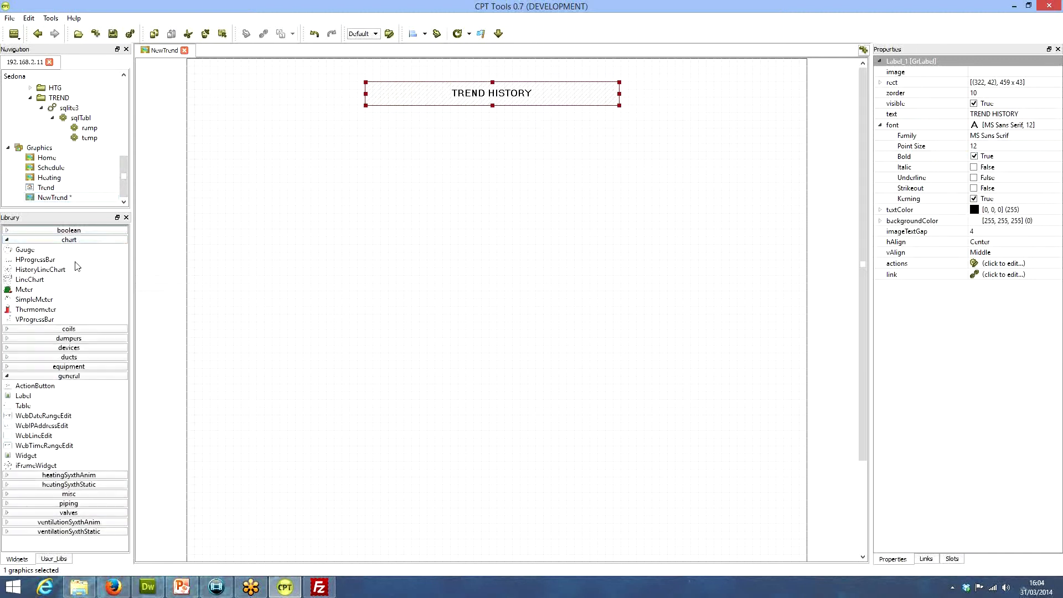
click(49, 271)
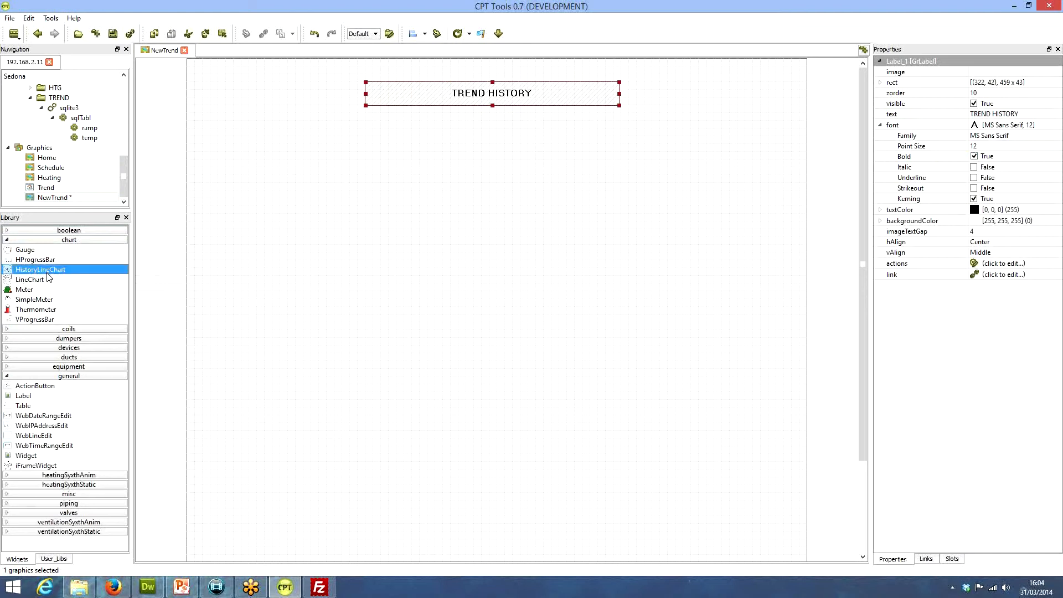
drag(22, 274, 416, 205)
drag(568, 236, 513, 230)
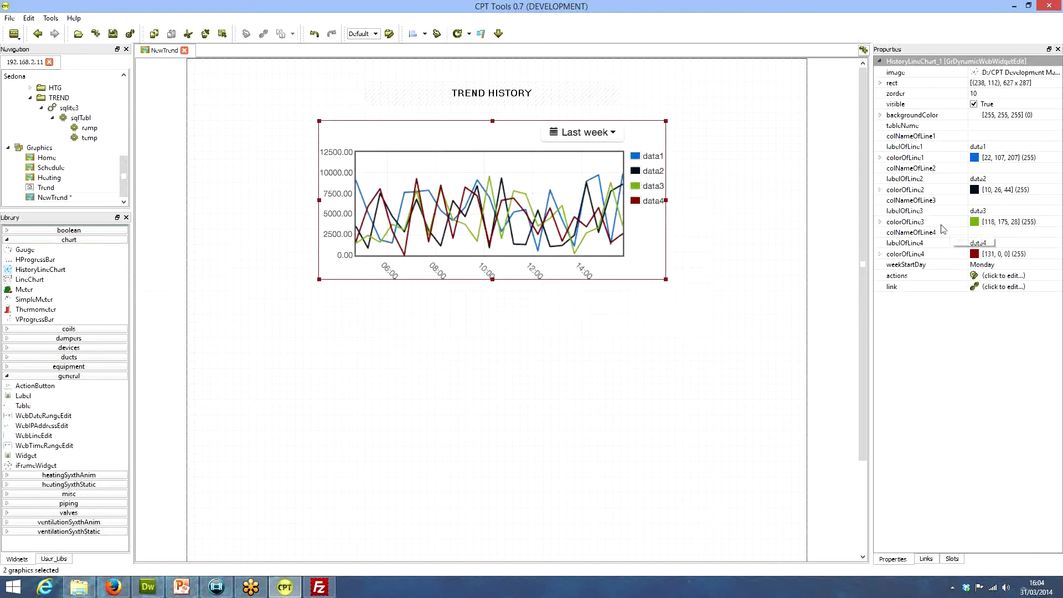
Set the history chart's table name to data, with column ramp for line 1 and column temp for line 2
click(980, 126)
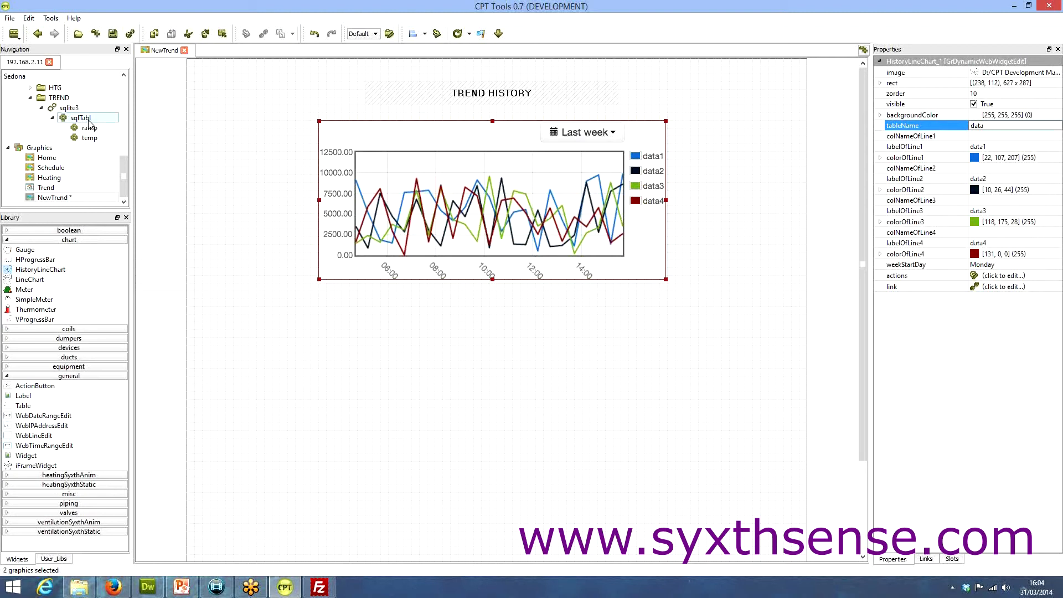
click(990, 139)
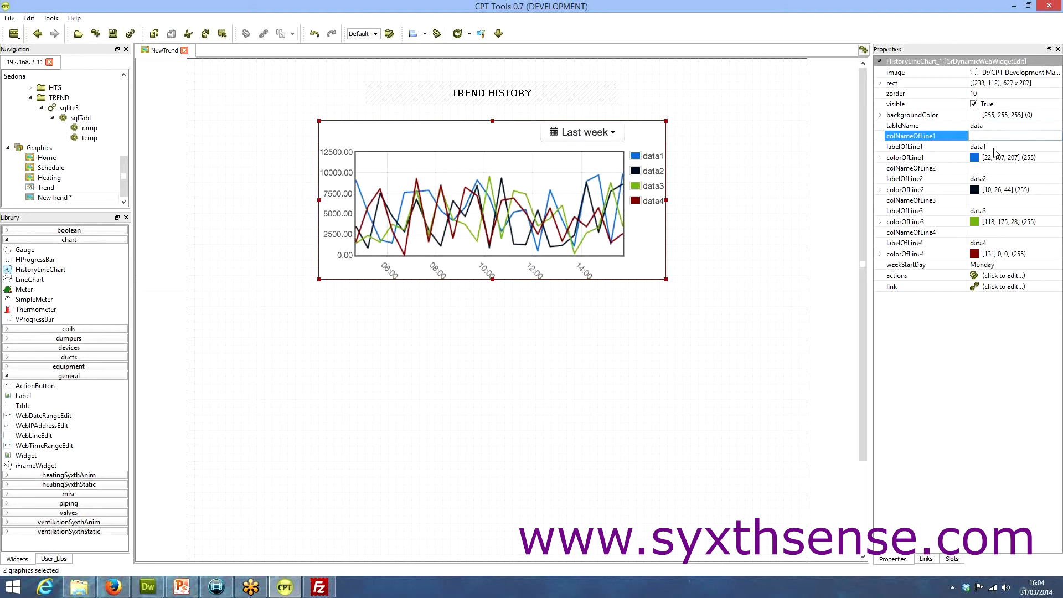
text(ramp)
click(994, 147)
click(982, 168)
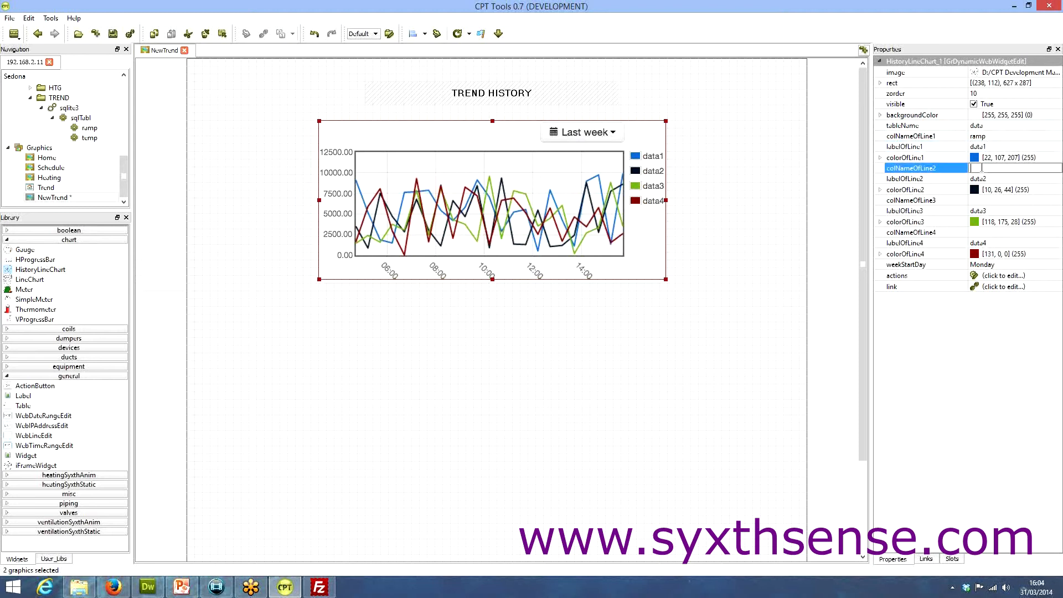
text(temp)
Label the history chart's line 1 as Ramp Value and line 2 as Temp Value
click(983, 178)
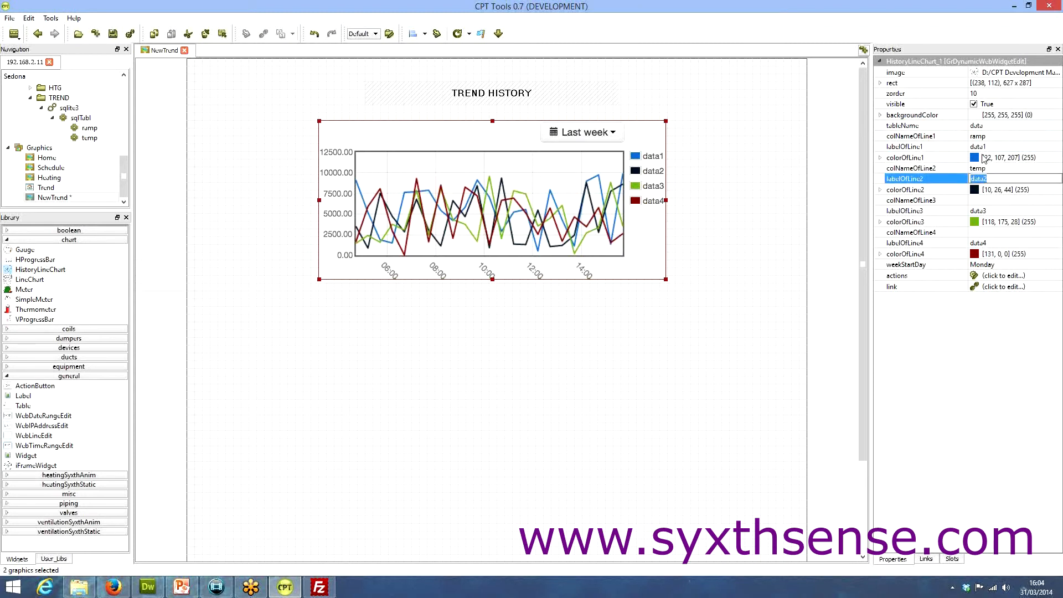
click(992, 147)
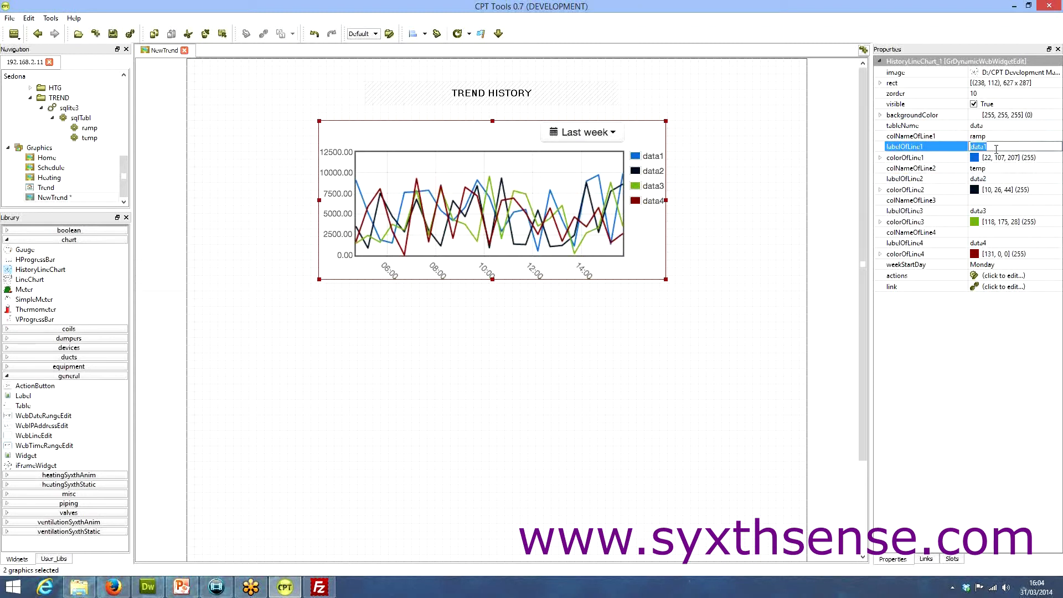
text(Rump Value)
click(993, 179)
text(T)
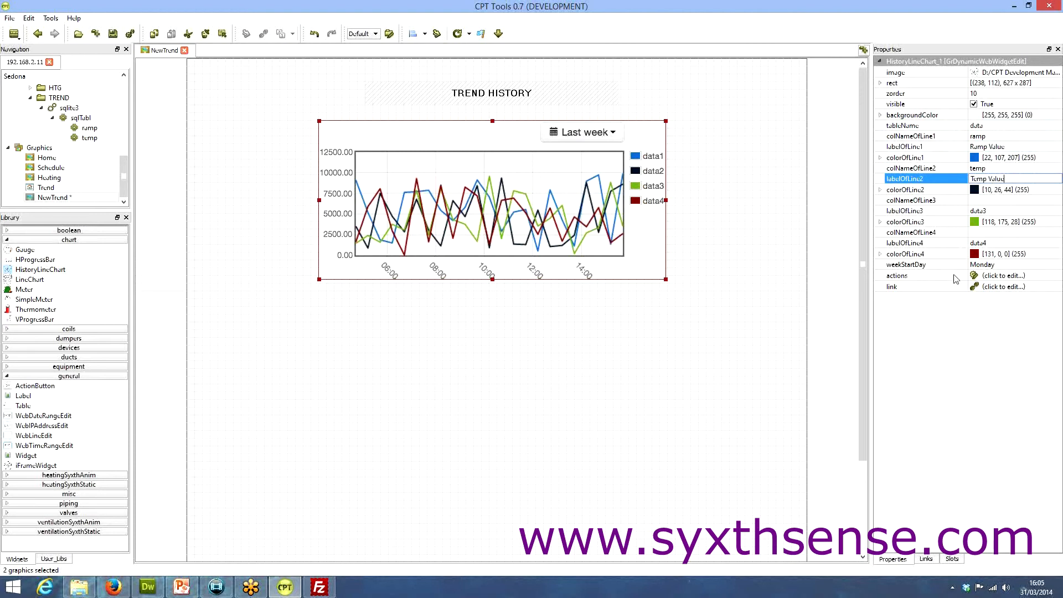
click(757, 219)
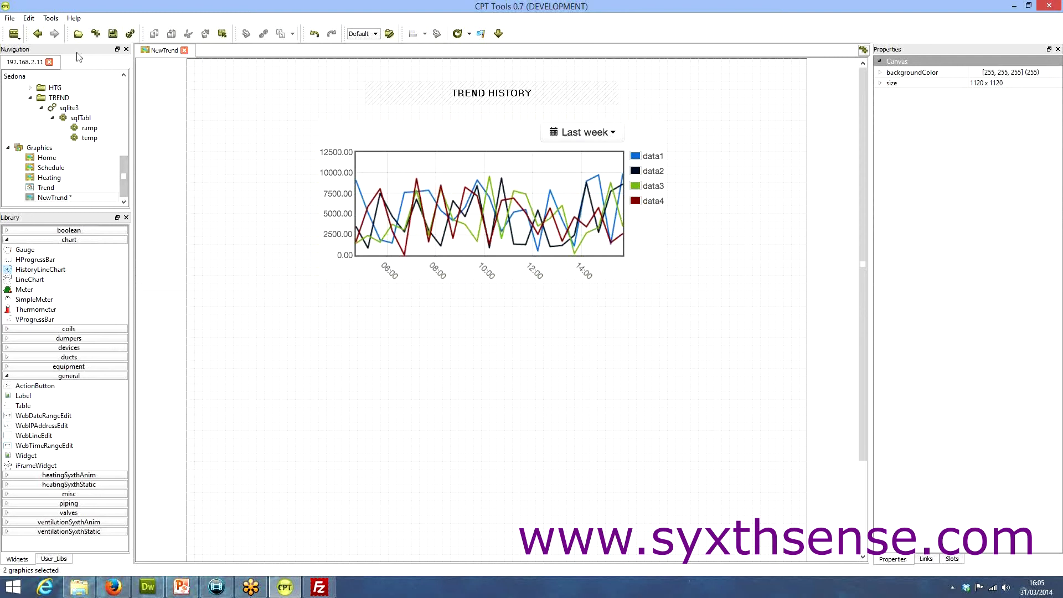
Save the NewTrend graphic and deploy the changes to the device with the prefilled FTP settings
click(113, 33)
click(469, 35)
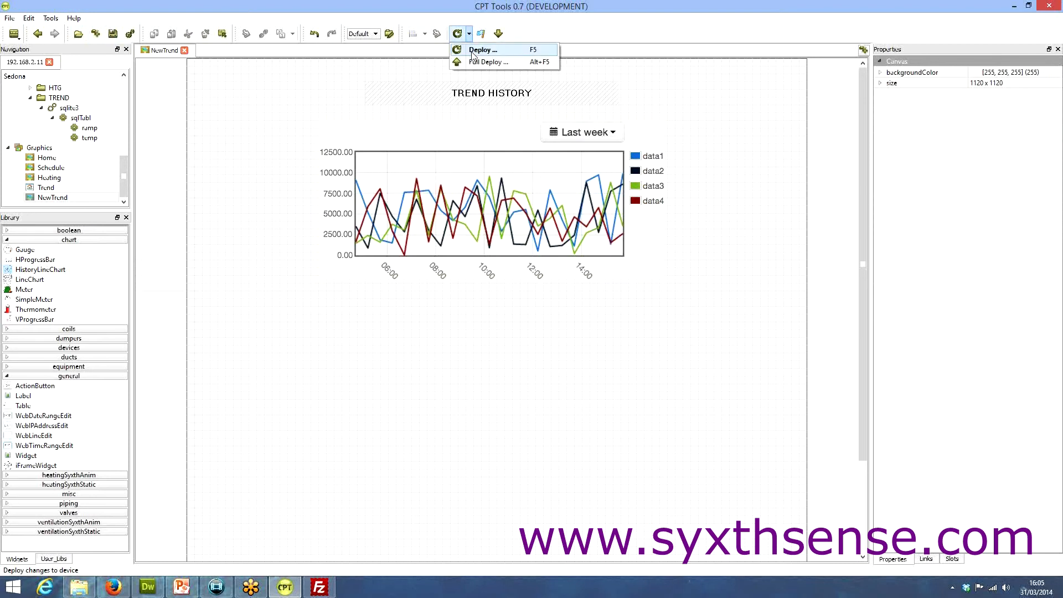
click(472, 54)
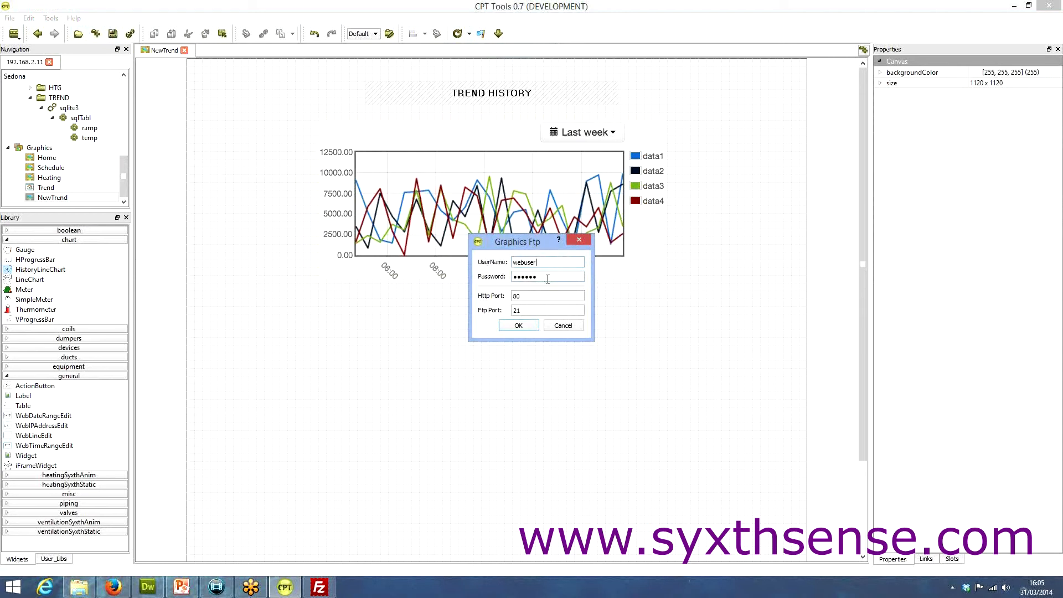
click(516, 328)
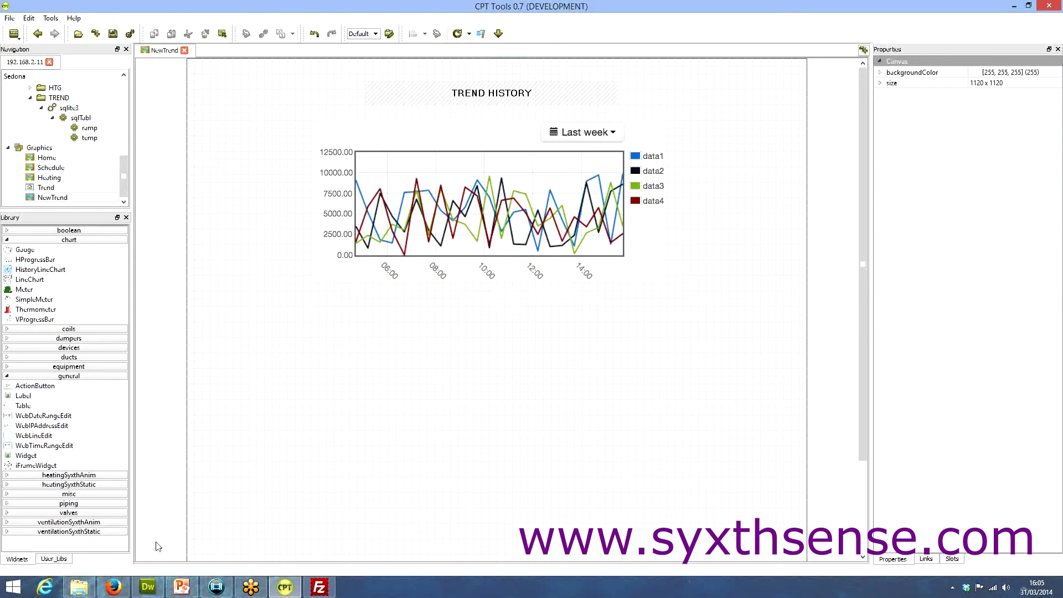
Switch to Firefox, load the device's menu page at 192.168.2.11 and open the NewTrend page in CPT Graphics
click(113, 586)
click(181, 63)
click(181, 63)
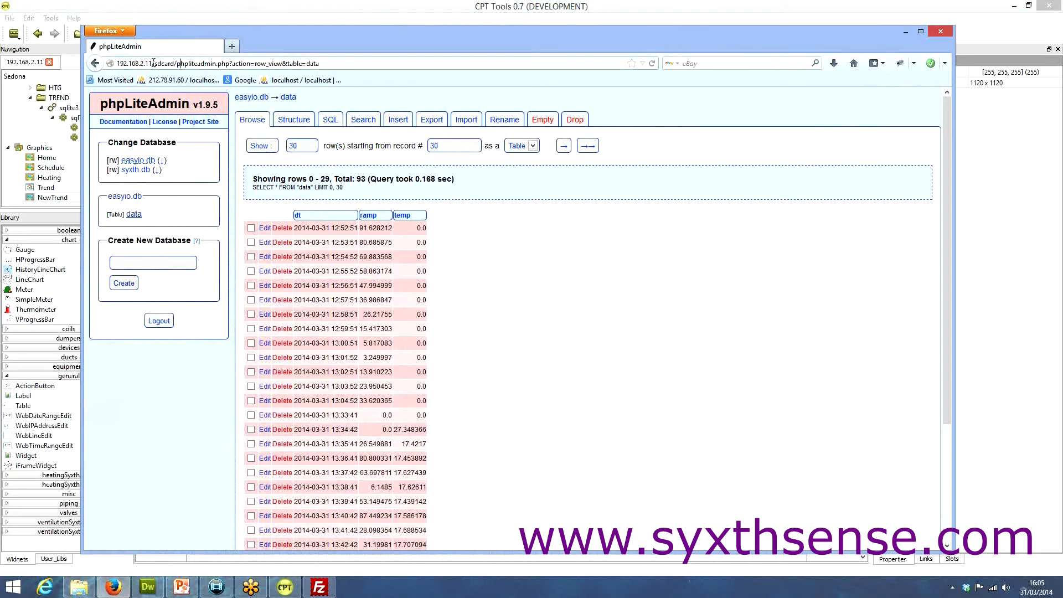
drag(155, 63, 326, 65)
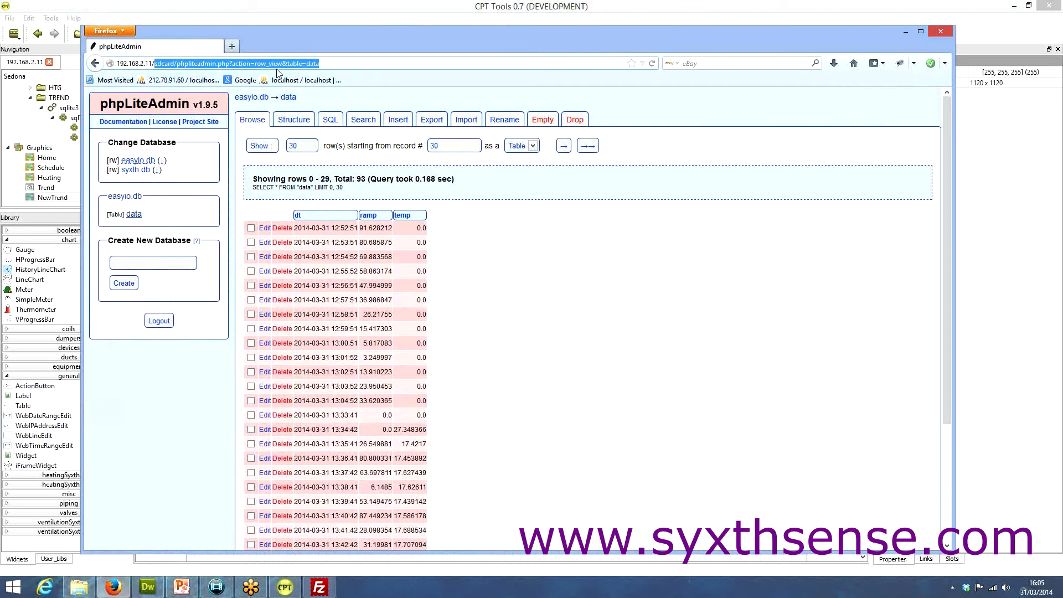
key(BackSpace)
key(Return)
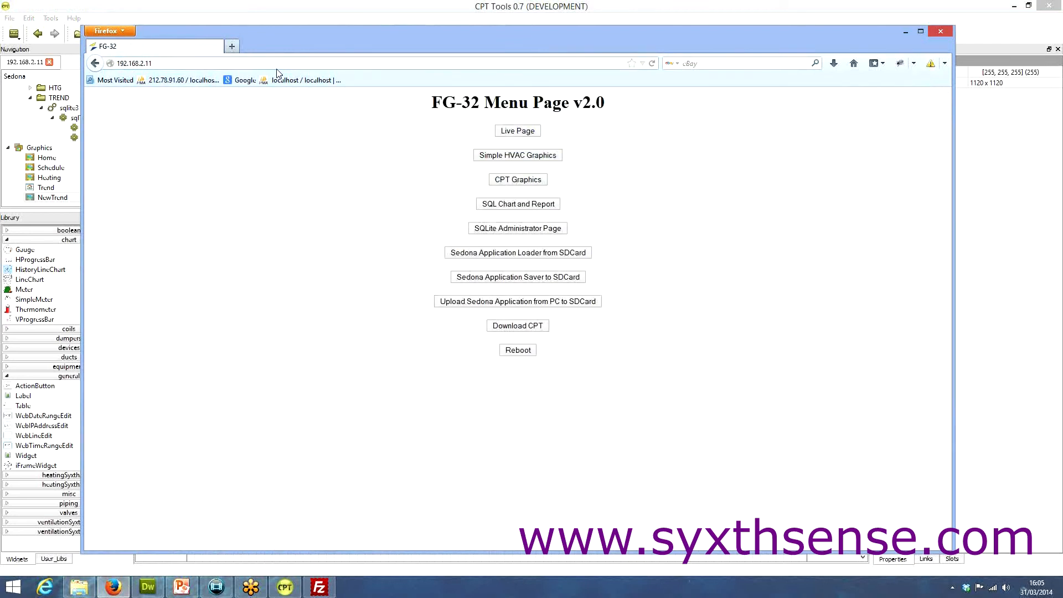
click(515, 184)
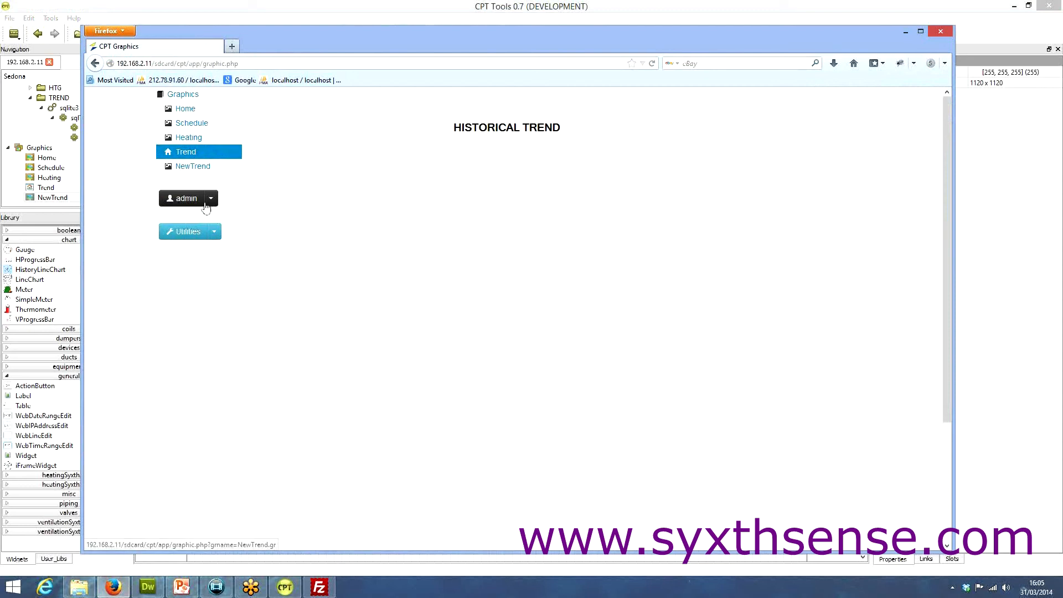
click(189, 167)
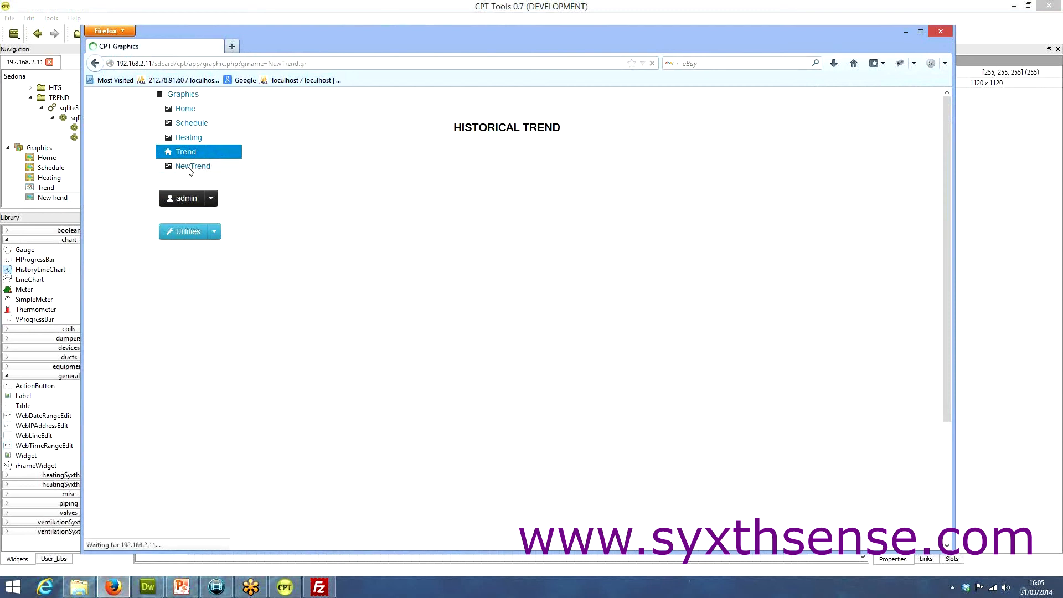